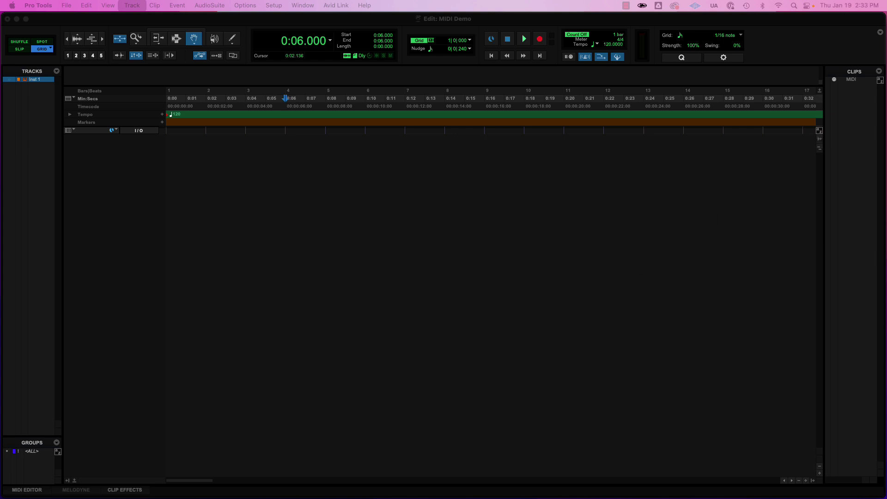
Create one MIDI Track named 'MIDI Piano' from the New Tracks dialog.
key("super+shift+n")
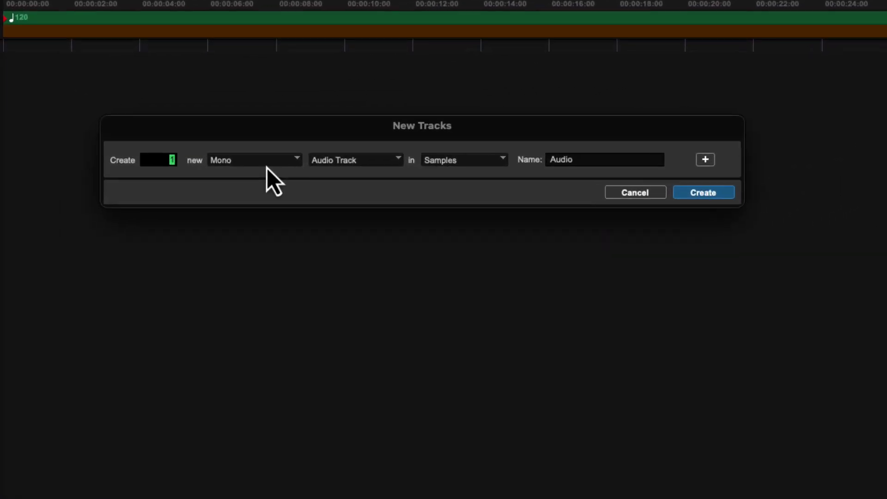
left_click(263, 159)
left_click(398, 160)
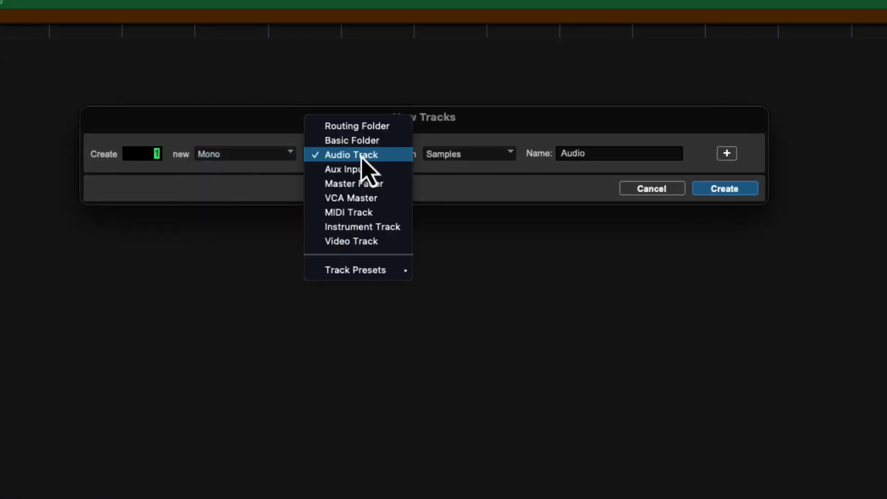
left_click(349, 212)
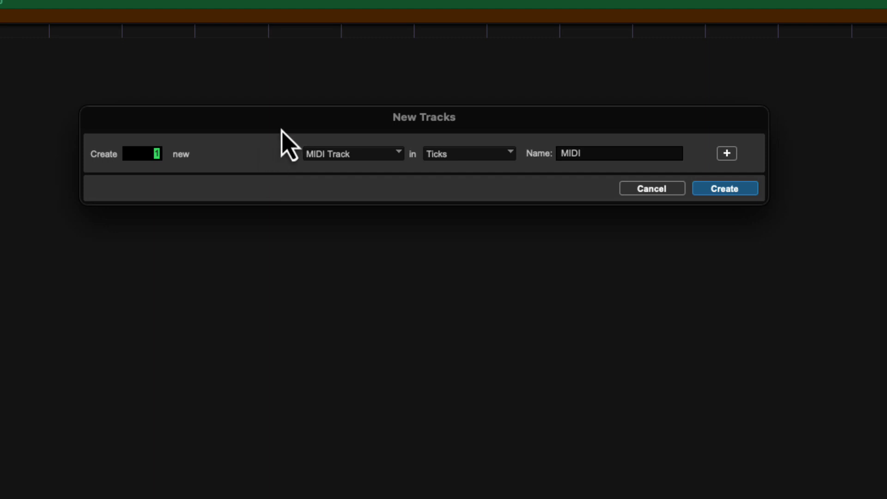
left_click(622, 153)
type("Piano")
left_click(726, 189)
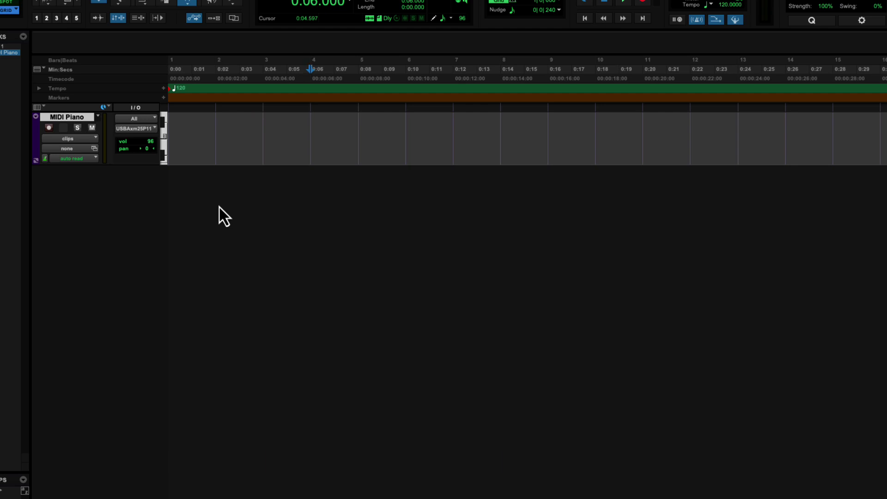
Create a Stereo Aux Input track named 'Piano VI' from the New Tracks dialog.
key("super+shift+n")
left_click(298, 190)
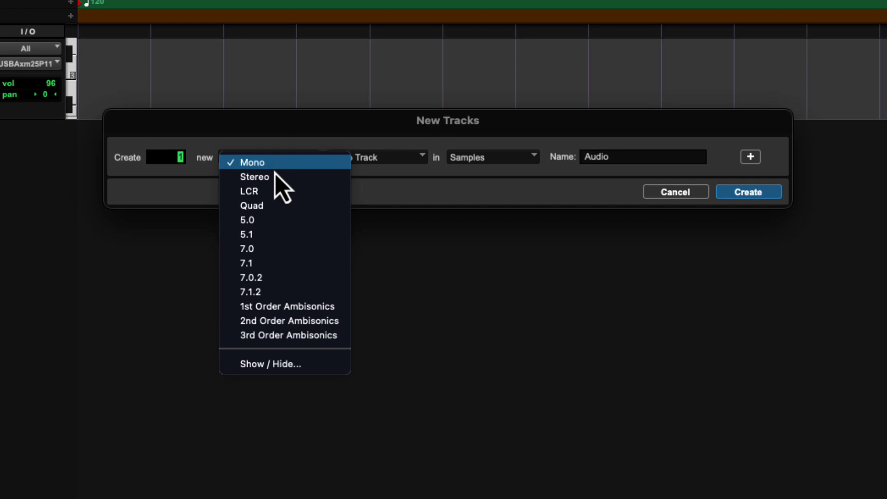
left_click(270, 165)
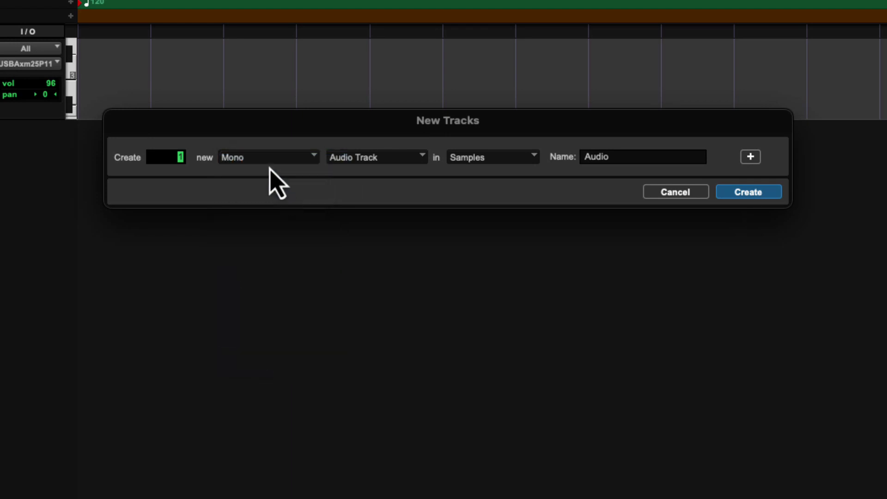
left_click(272, 159)
left_click(272, 176)
left_click(386, 158)
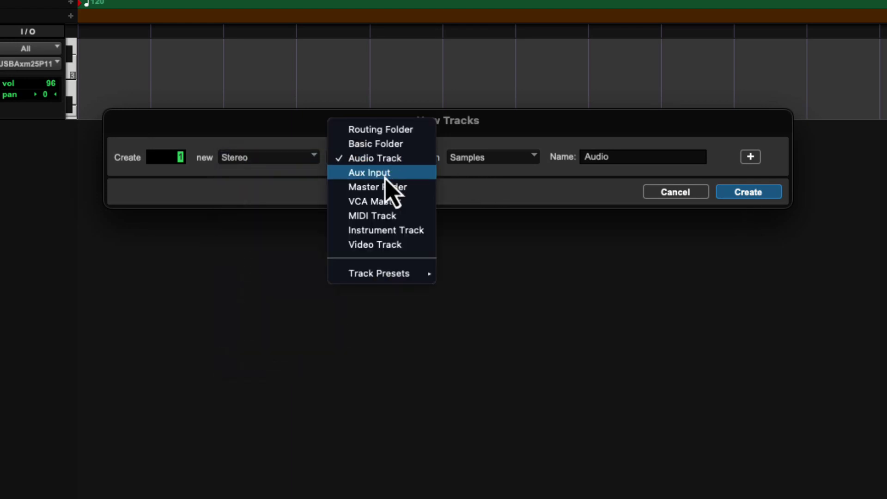
left_click(389, 173)
key("BackSpace")
key("BackSpace")
key("BackSpace")
type("Piano V")
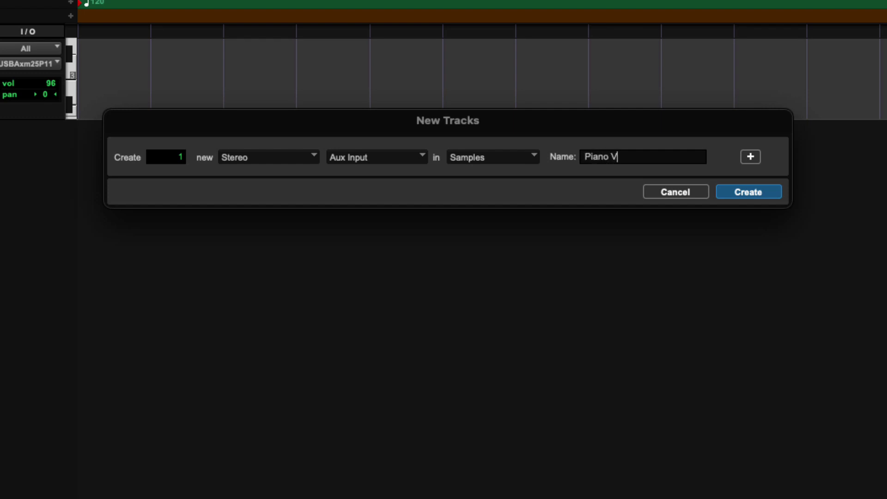
type("I")
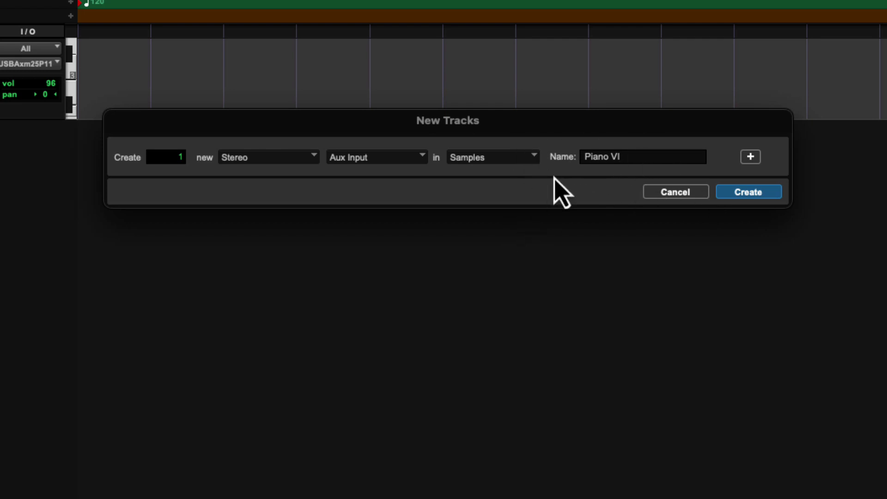
left_click(751, 193)
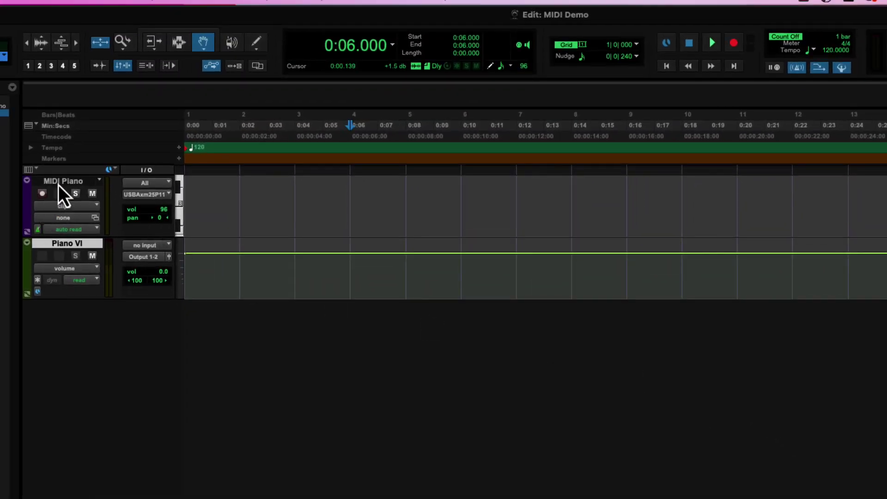
left_click(61, 184)
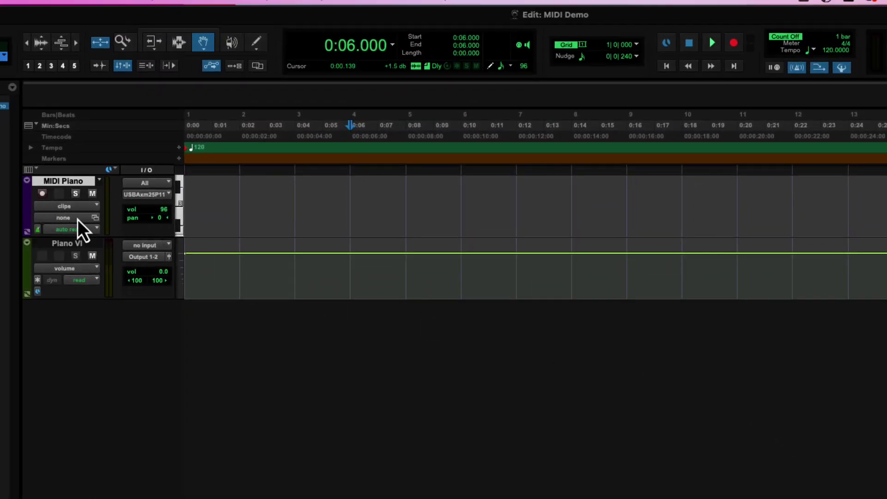
key("super+equal")
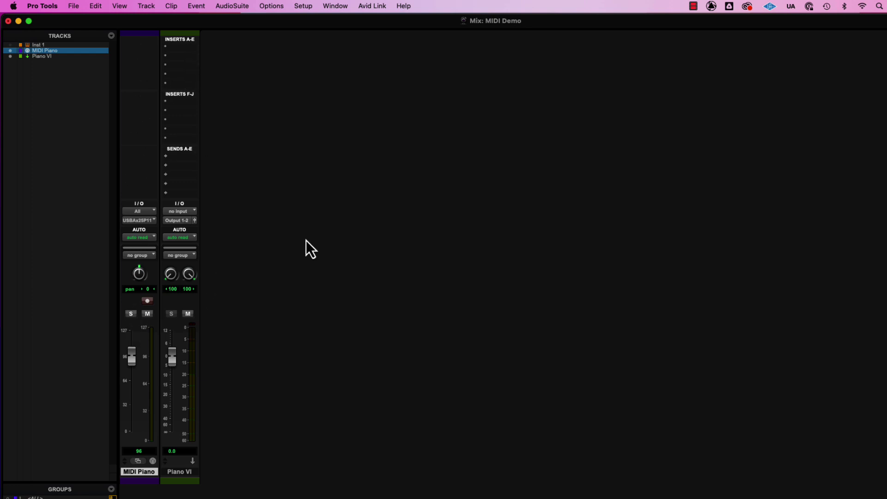
key("super+equal")
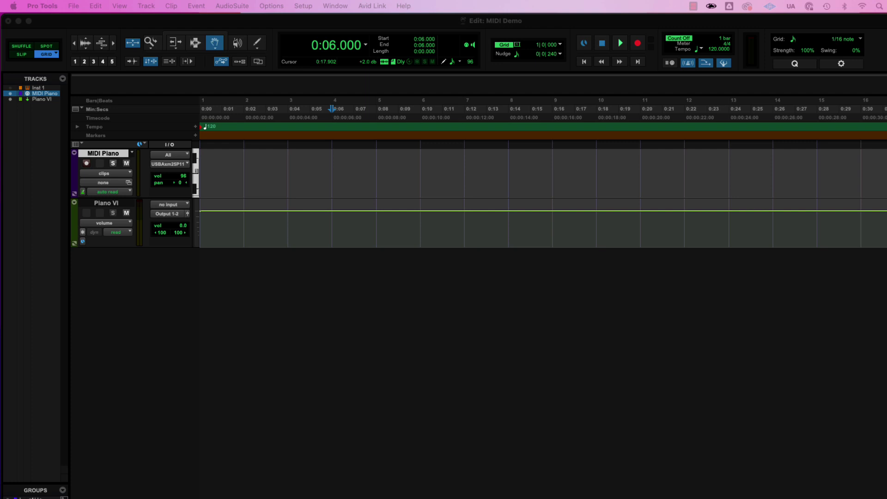
Drop midi demo data.mid onto MIDI Piano, play it back, then open the Mix window.
left_click_drag(886, 157, 212, 174)
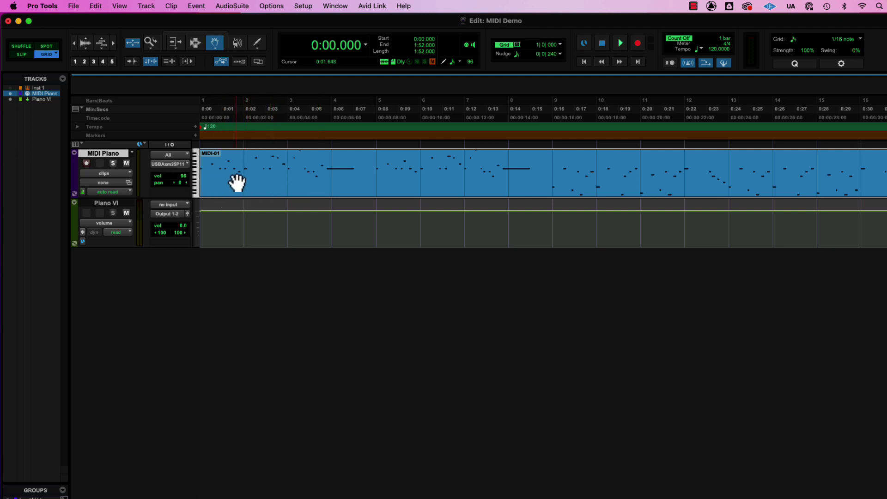
key("space")
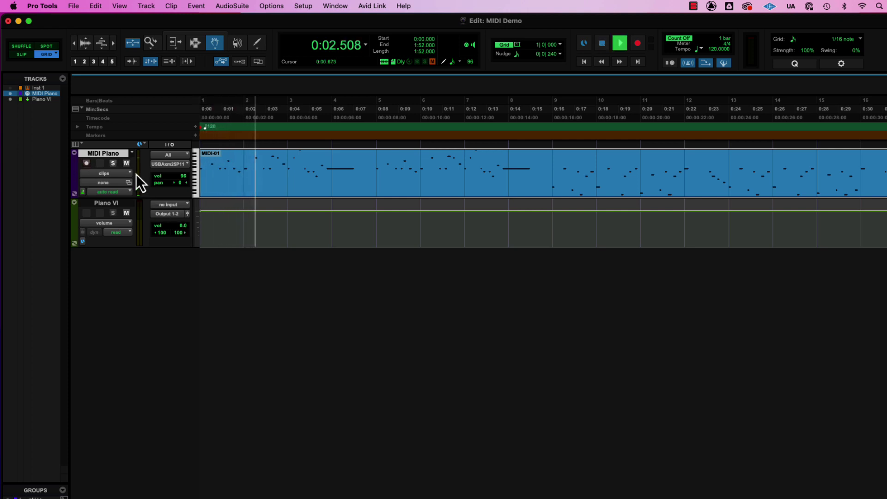
key("space")
left_click(314, 184)
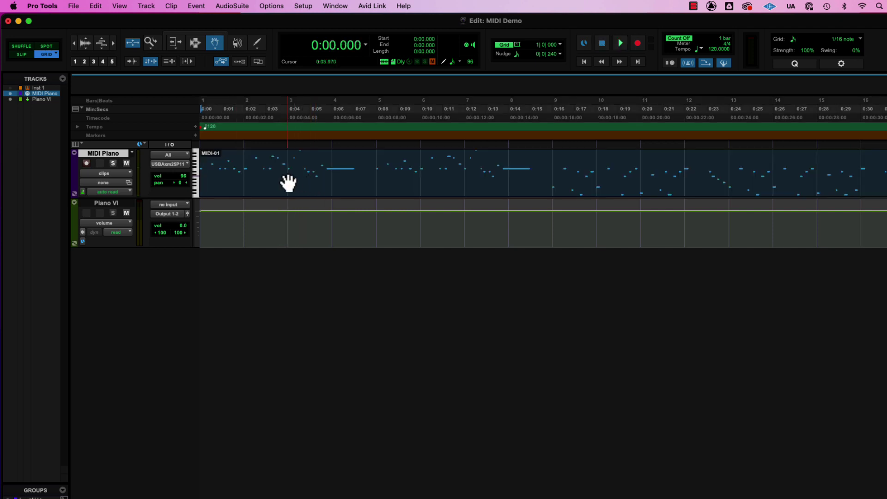
key("super+equal")
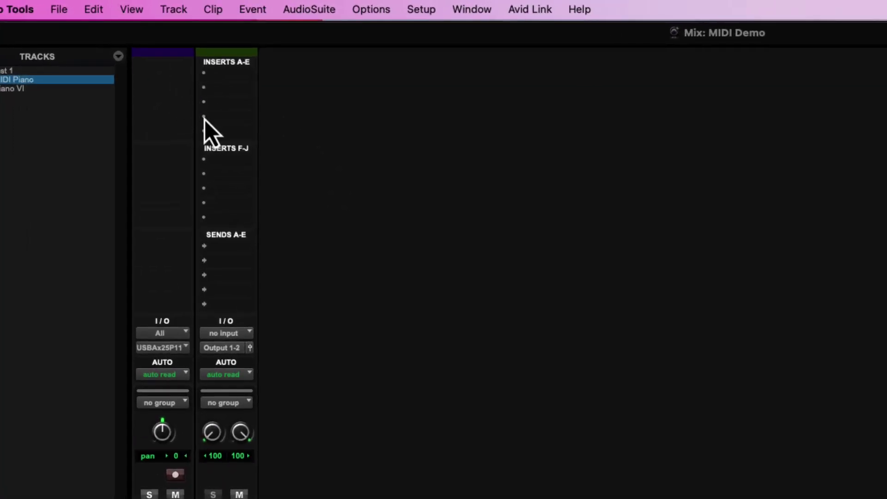
Show the multichannel Instrument plug-in list for Piano VI's first insert slot.
left_click(121, 10)
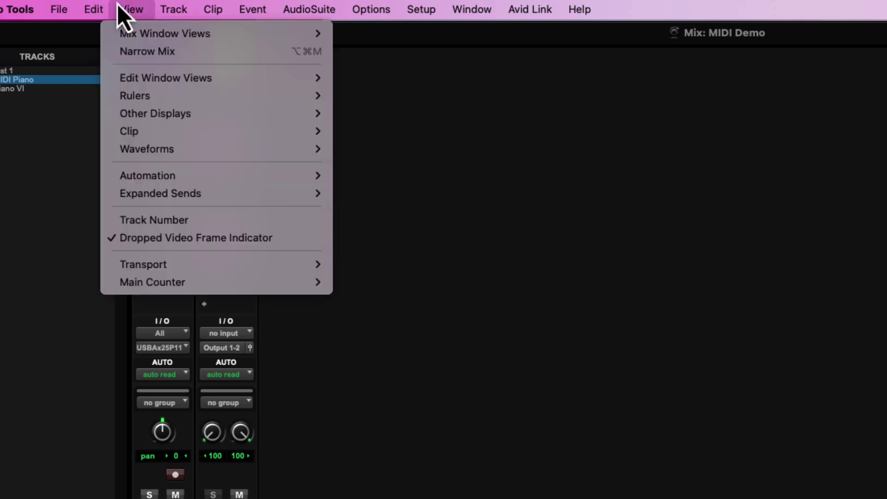
mouse_move(139, 41)
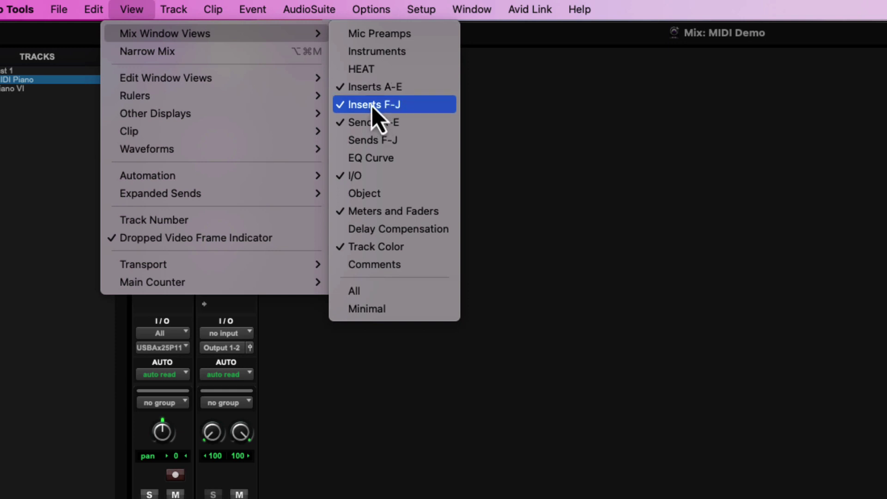
left_click(524, 116)
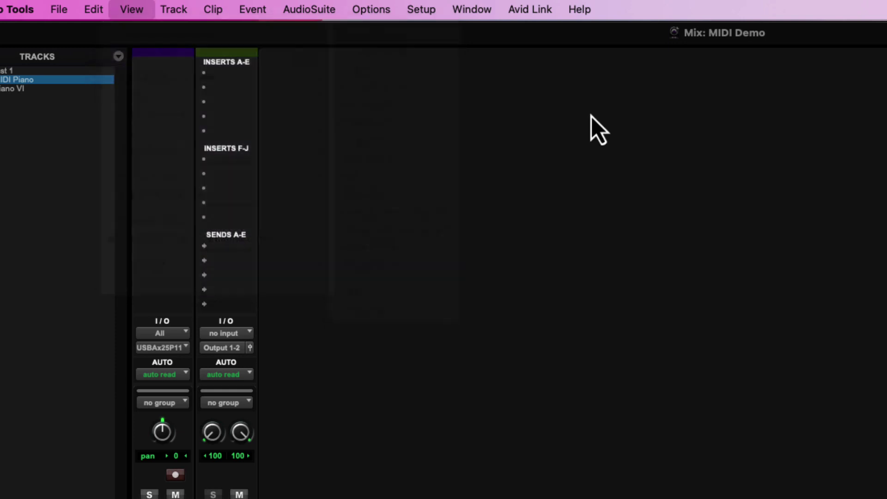
left_click(237, 79)
mouse_move(237, 79)
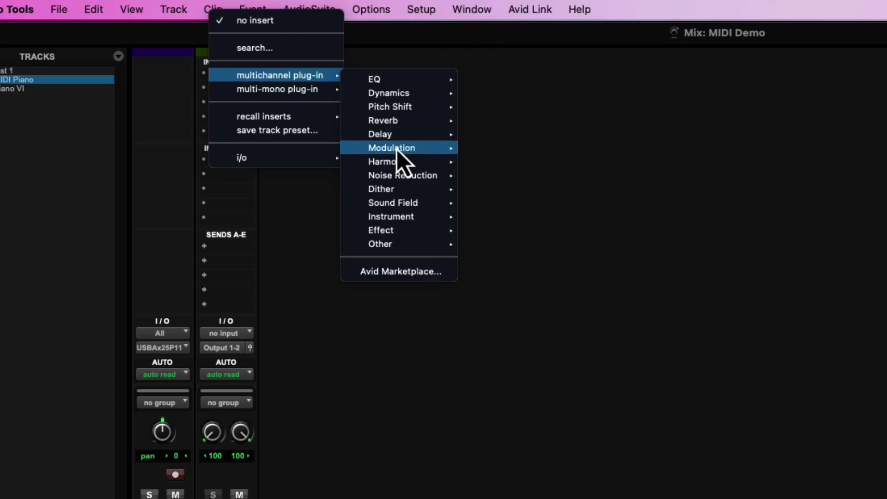
mouse_move(408, 218)
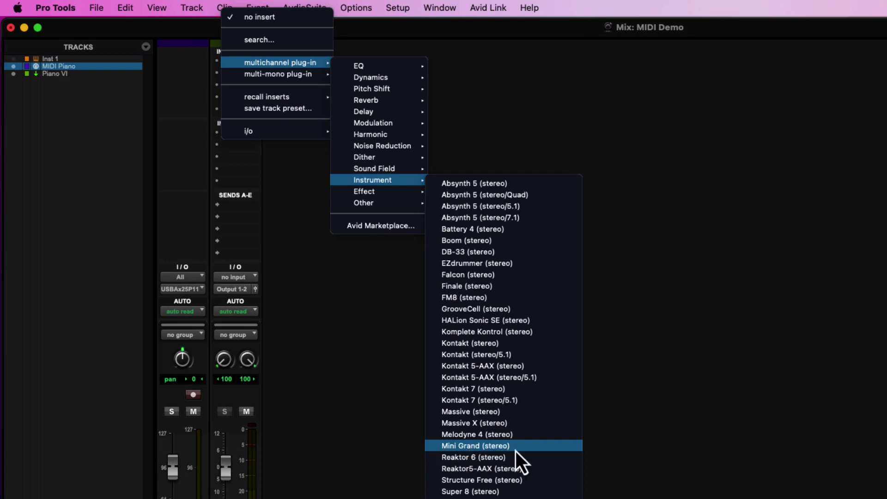
Insert Mini Grand (stereo) on Piano VI and drag its window to screen centre.
left_click(516, 448)
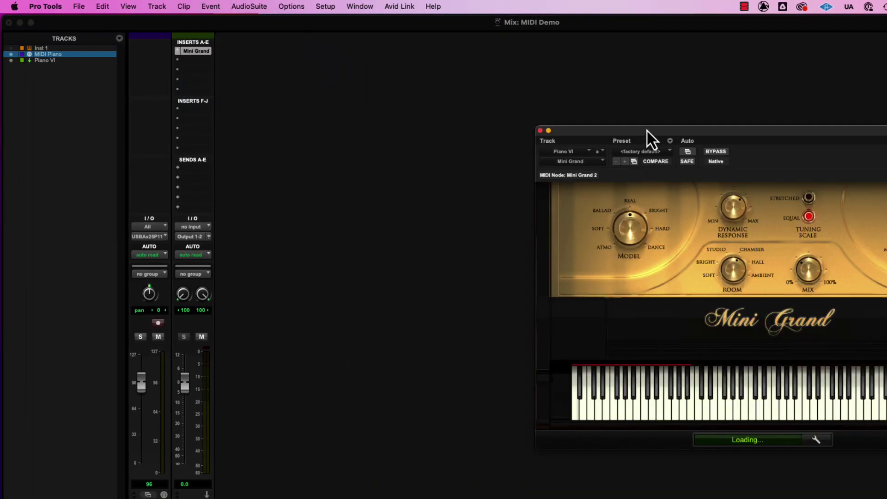
left_click_drag(646, 131, 441, 75)
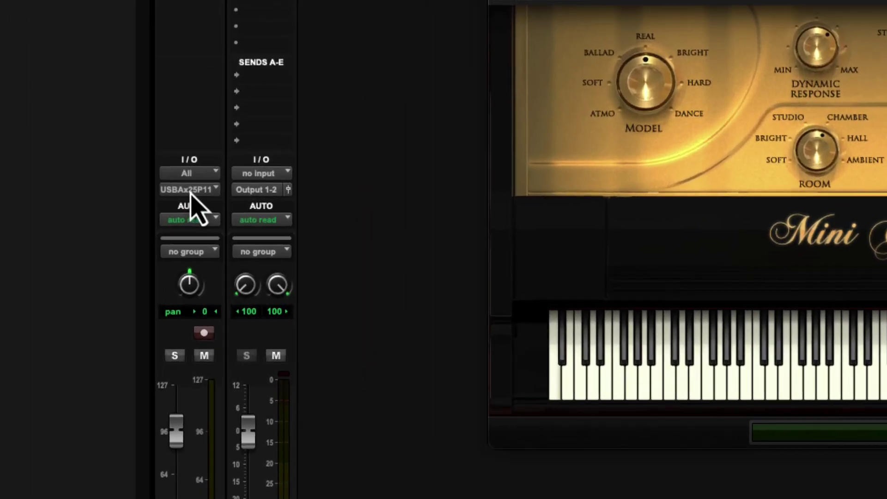
Set MIDI Piano's MIDI output to Piano VI - Mini Grand 2 and confirm the routing.
left_click(150, 236)
mouse_move(151, 239)
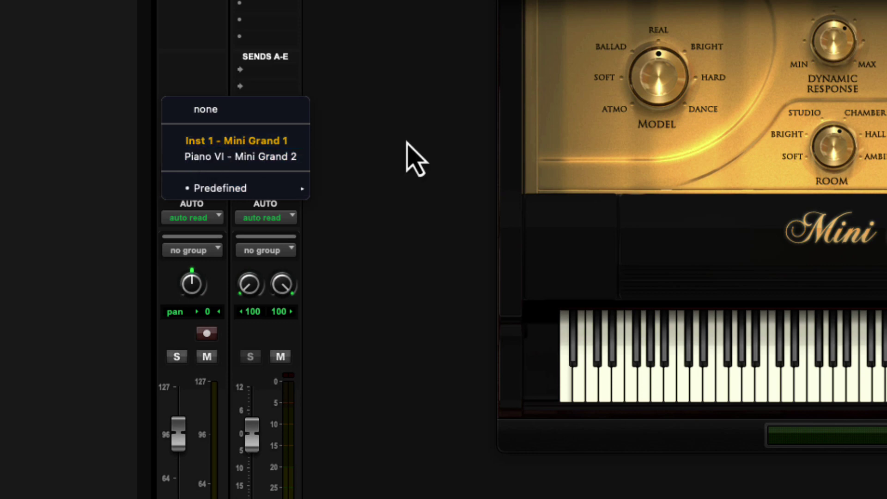
left_click(398, 152)
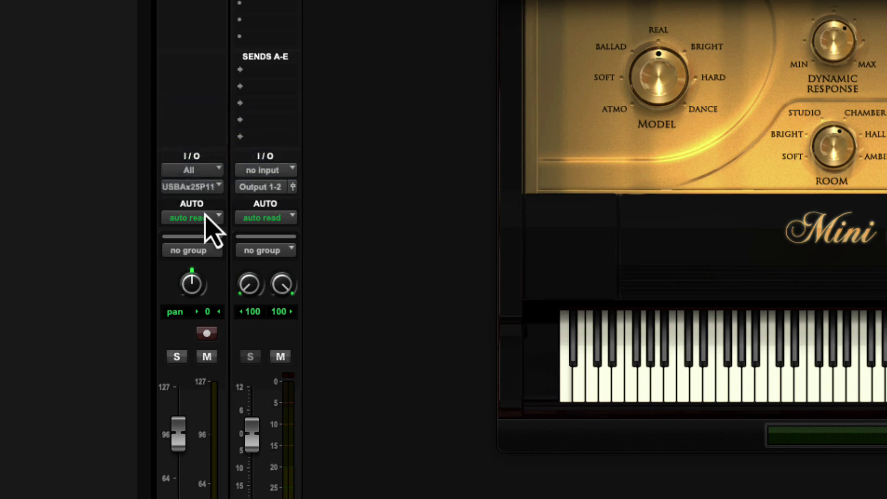
left_click(185, 187)
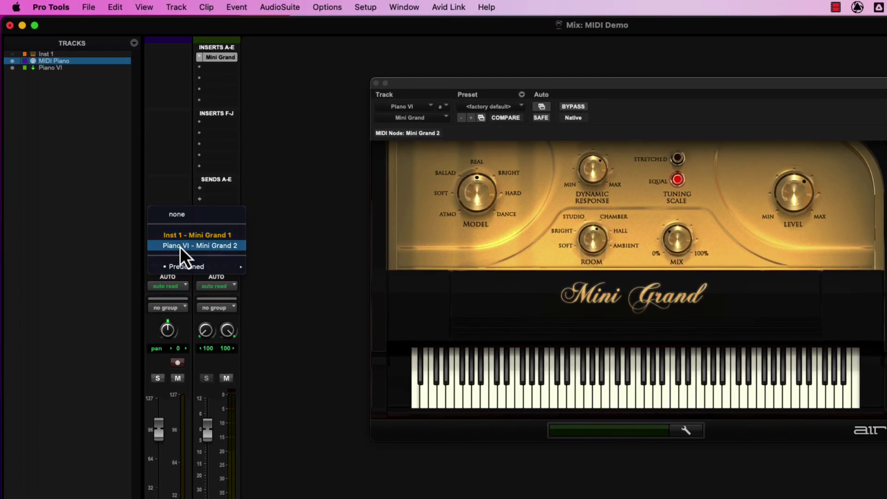
left_click(180, 246)
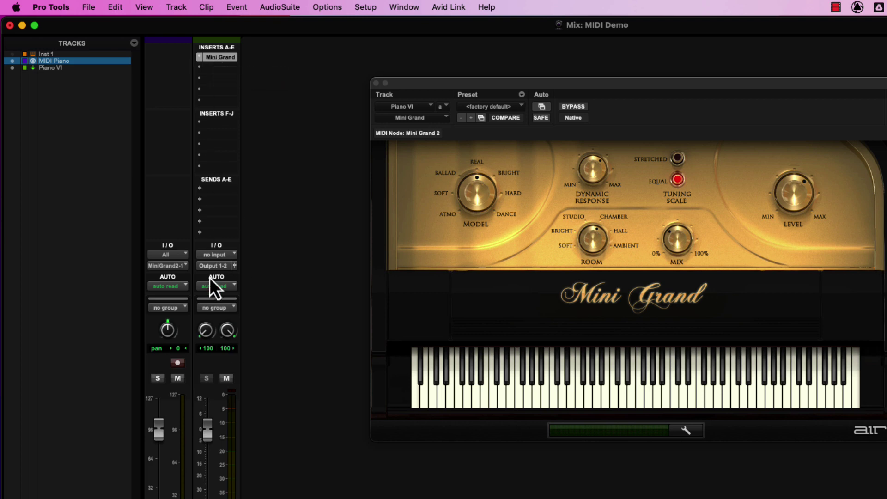
left_click(174, 264)
left_click(187, 267)
left_click_drag(511, 99, 503, 84)
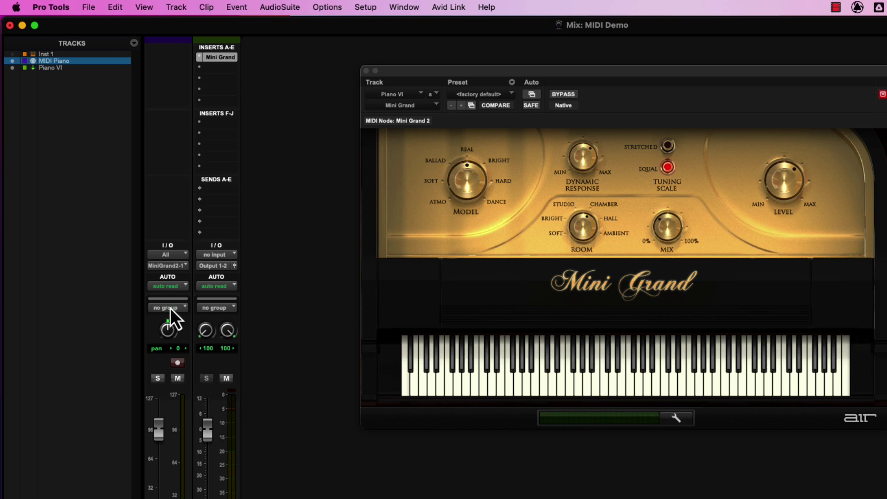
left_click(165, 266)
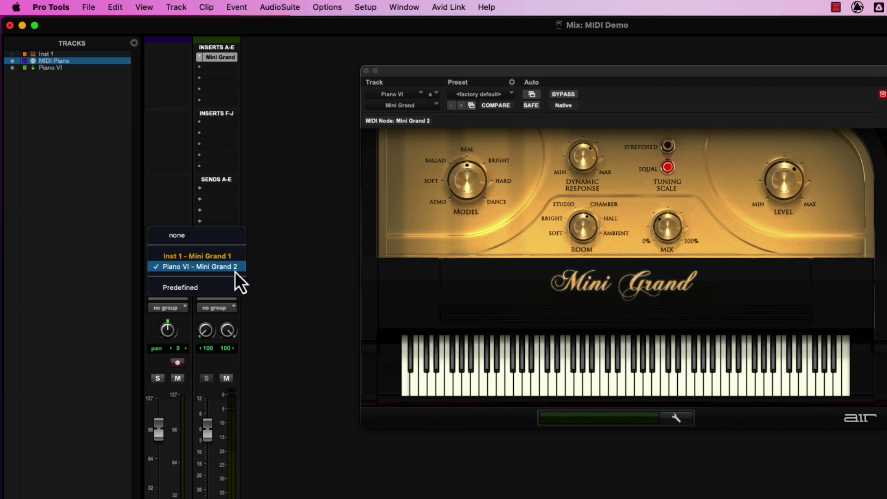
left_click(198, 266)
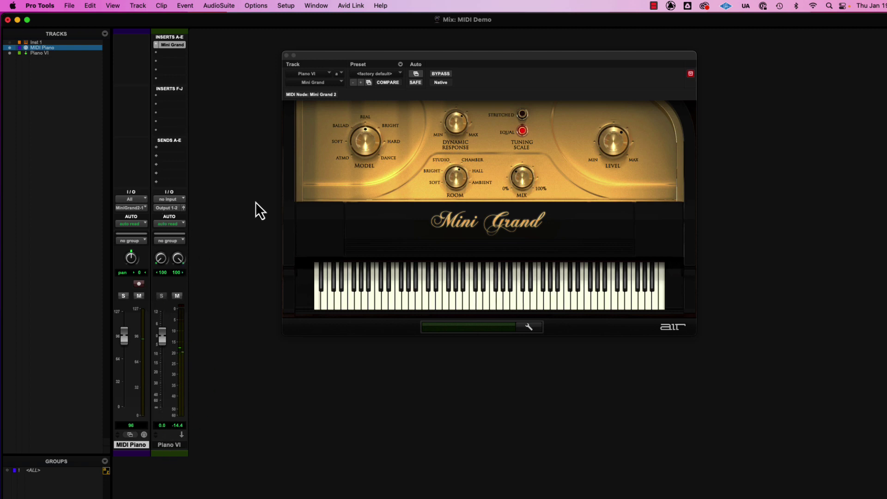
left_click_drag(320, 86, 367, 74)
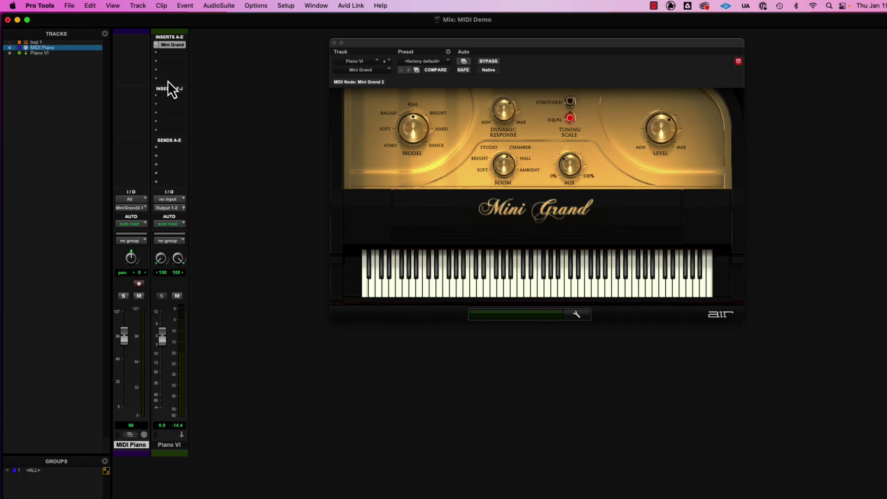
left_click_drag(380, 44, 334, 42)
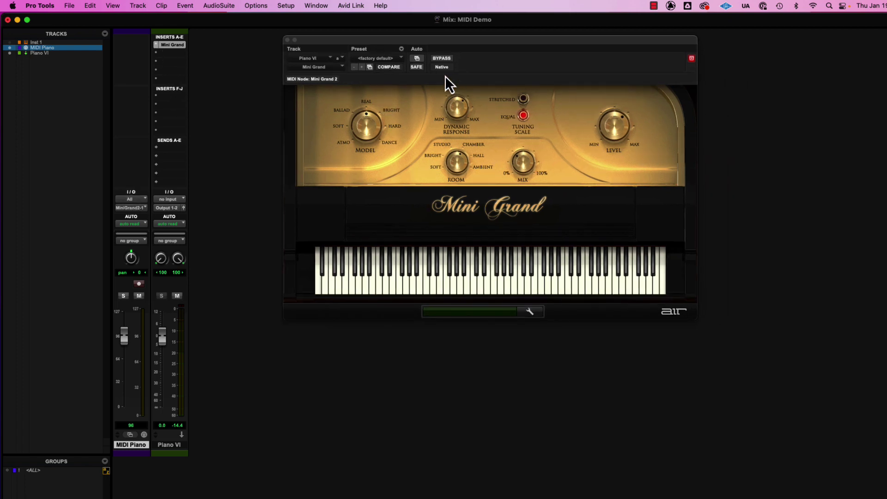
Swap Piano VI's Mini Grand for Xpand!2 (stereo), keeping MIDI Piano on Xpand!2 channel 1.
left_click(158, 45)
mouse_move(217, 45)
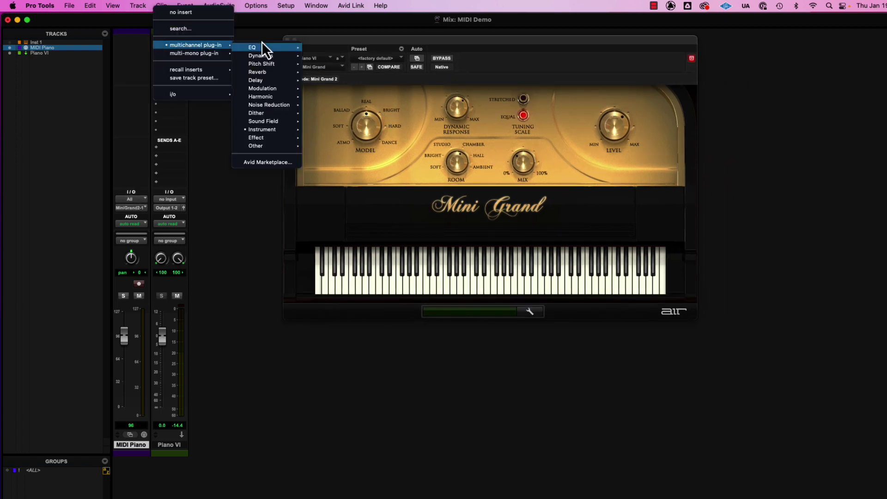
mouse_move(264, 130)
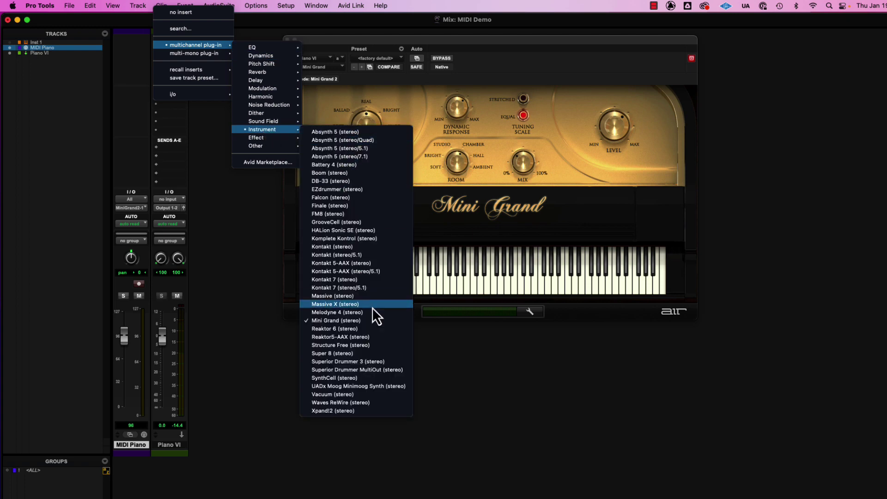
left_click(362, 410)
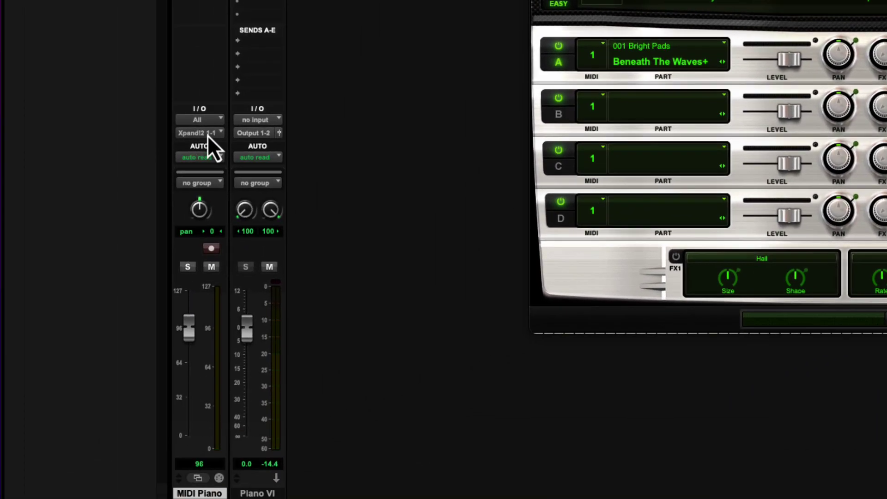
left_click(207, 135)
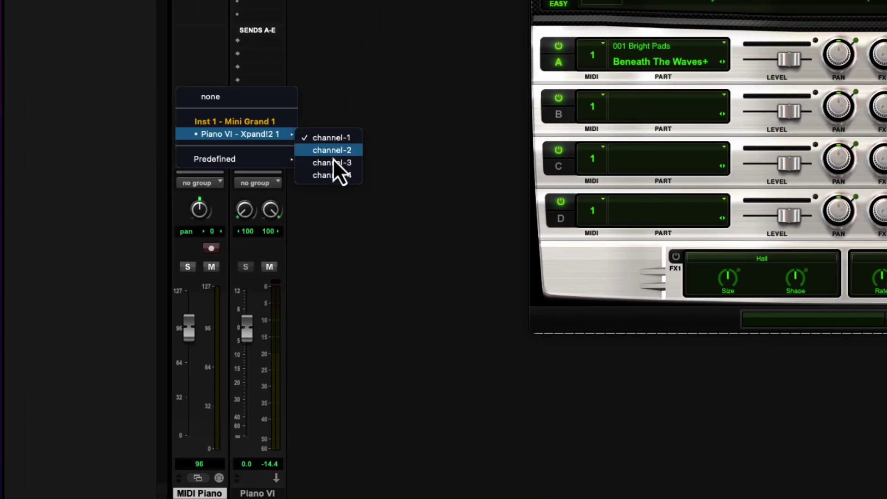
left_click(372, 65)
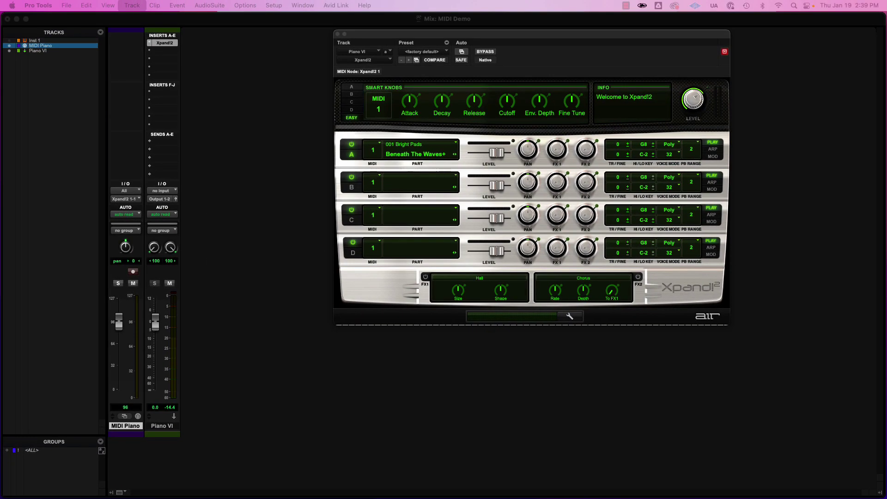
Create one MIDI Track named 'MIDI 2'.
key("super+shift+n")
left_click(343, 197)
left_click(423, 195)
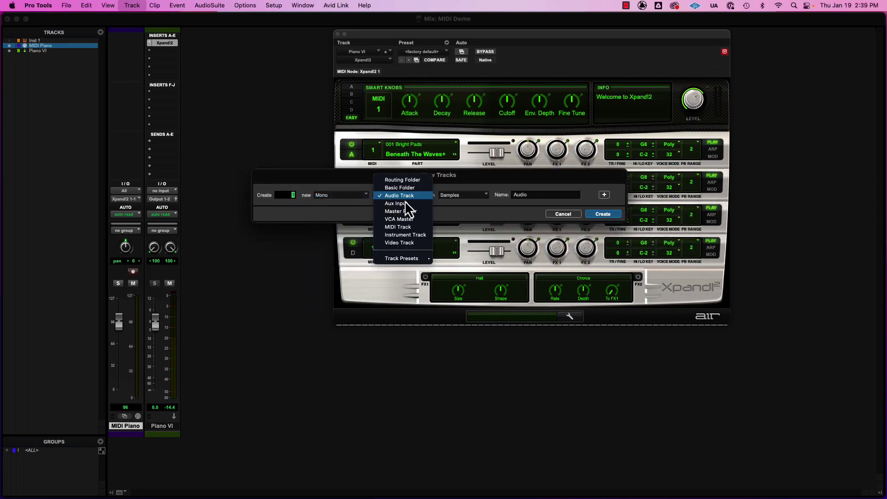
left_click(421, 230)
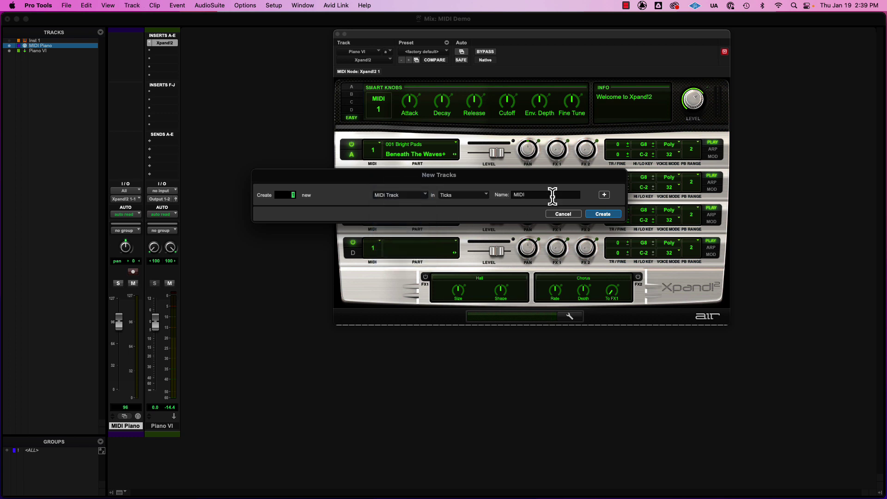
left_click(552, 196)
type("synth")
key("BackSpace")
key("BackSpace")
key("BackSpace")
key("BackSpace")
key("BackSpace")
type("2")
left_click(603, 213)
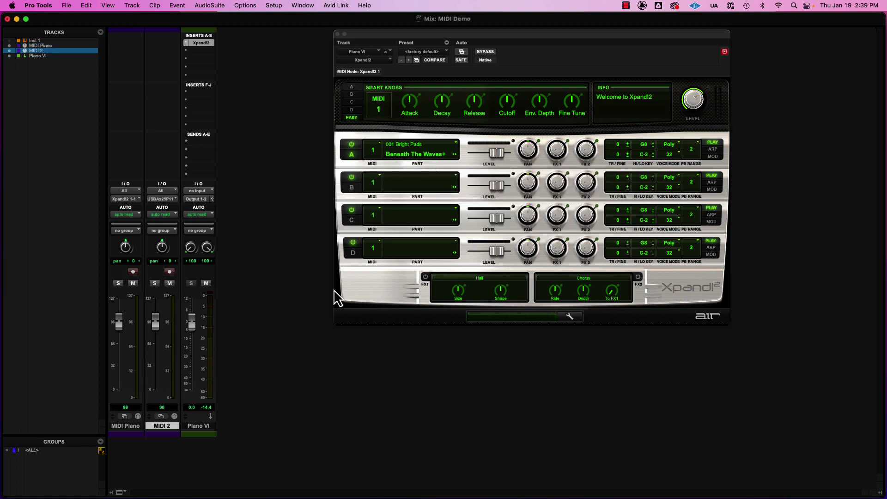
Route MIDI 2's output to Piano VI - Xpand!2 channel 2 and close the Xpand!2 window.
left_click(158, 200)
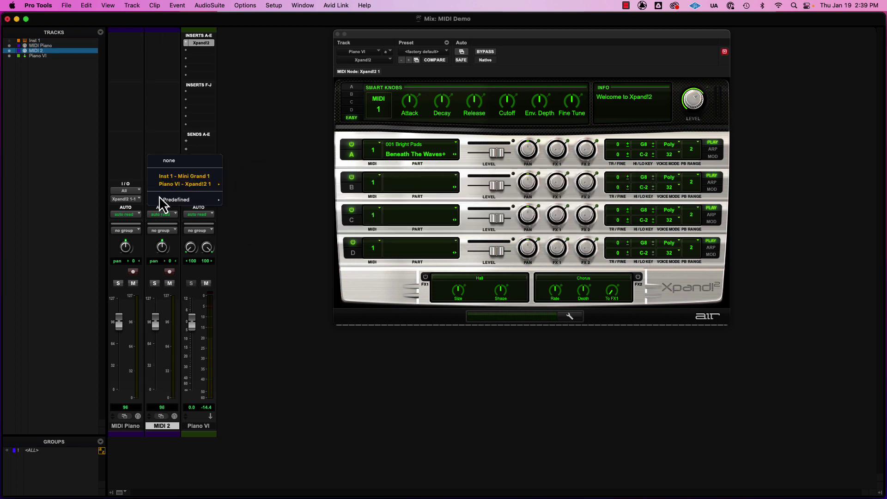
mouse_move(177, 185)
left_click(253, 195)
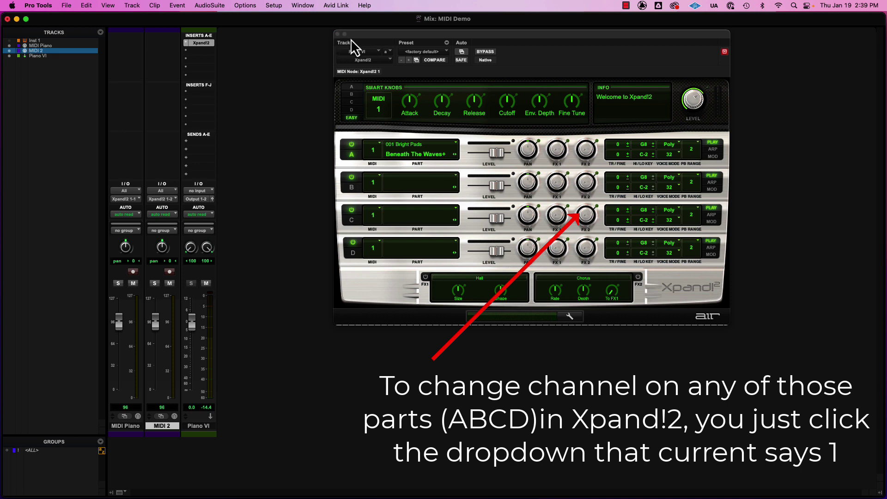
left_click_drag(487, 38, 477, 38)
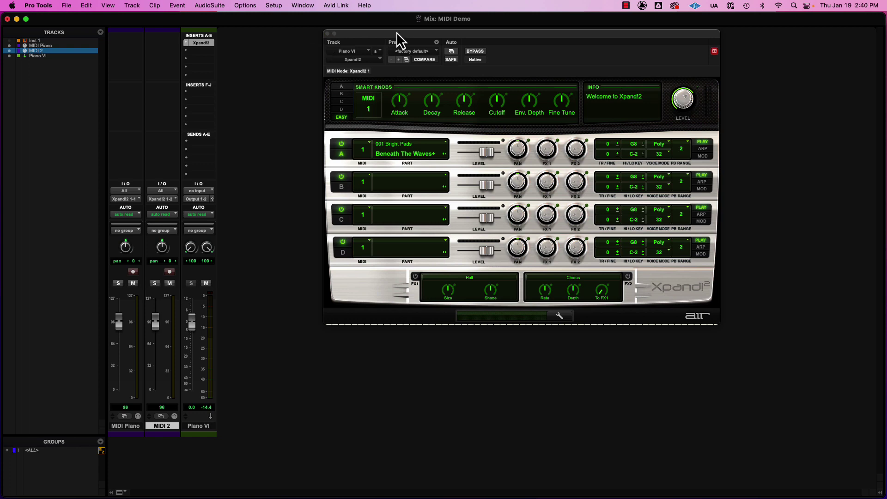
left_click_drag(397, 32, 384, 36)
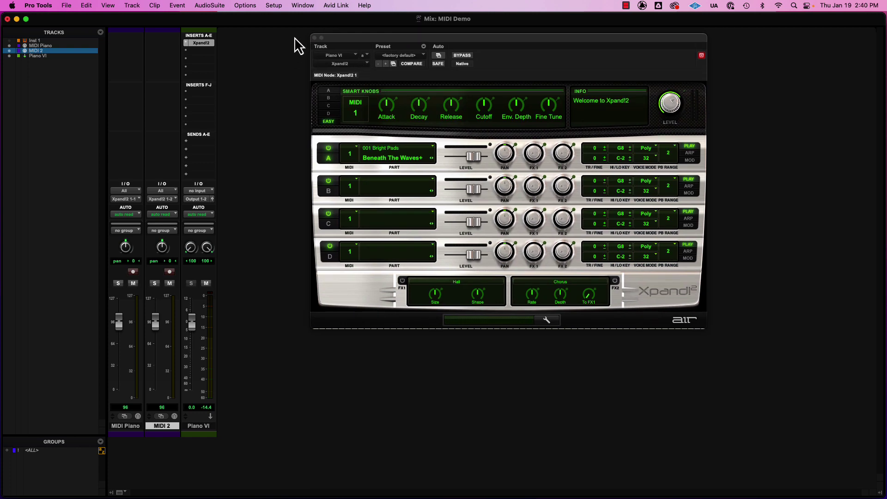
left_click(314, 37)
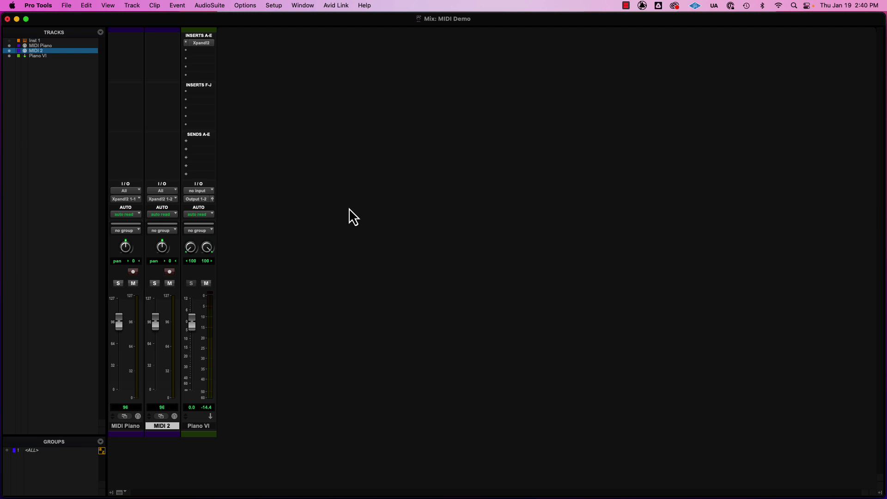
Call up New Tracks, then play the session from the start in the Edit window.
key("super+shift+n")
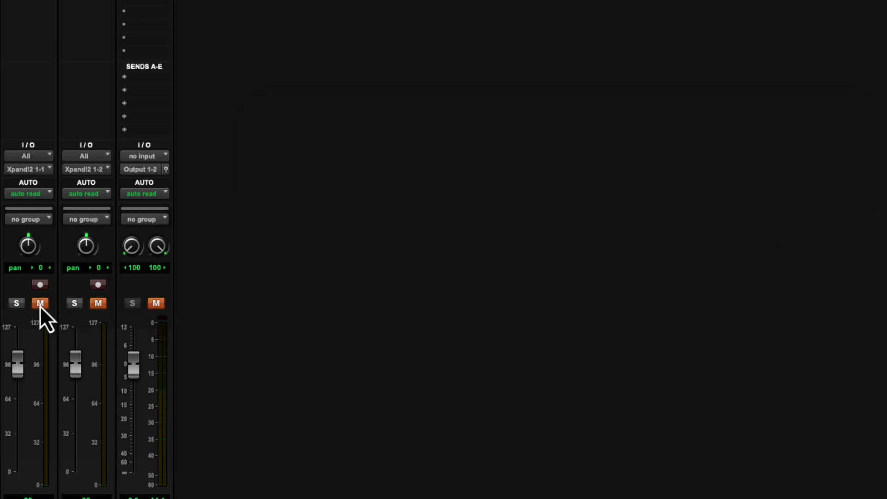
key("super+equal")
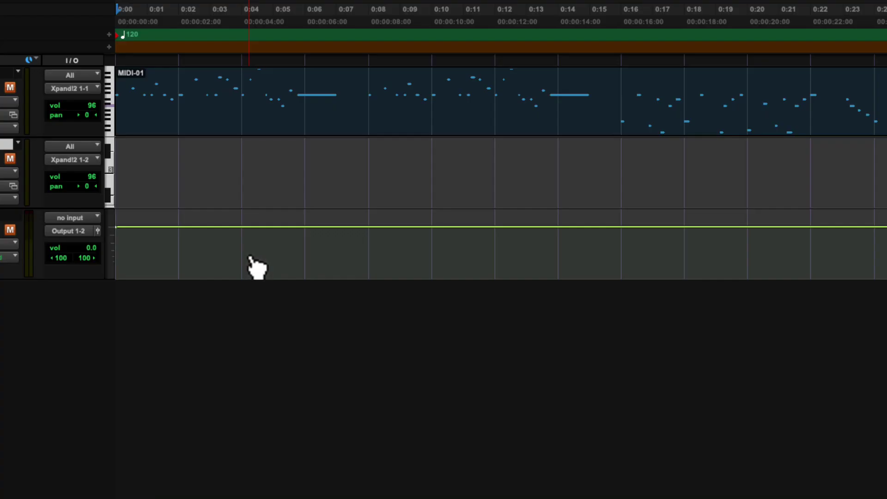
key("space")
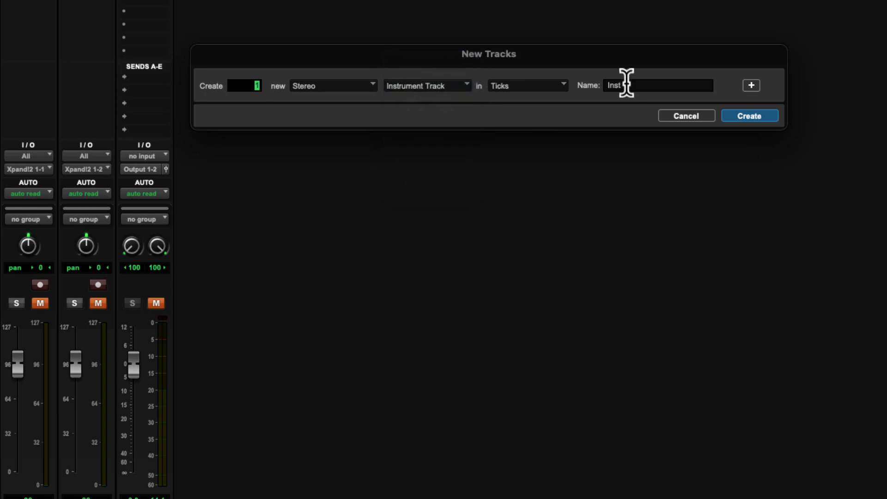
In New Tracks, pick Instrument Track and replace the default name with 'Piano'.
left_click(635, 87)
key("BackSpace")
key("BackSpace")
key("BackSpace")
key("BackSpace")
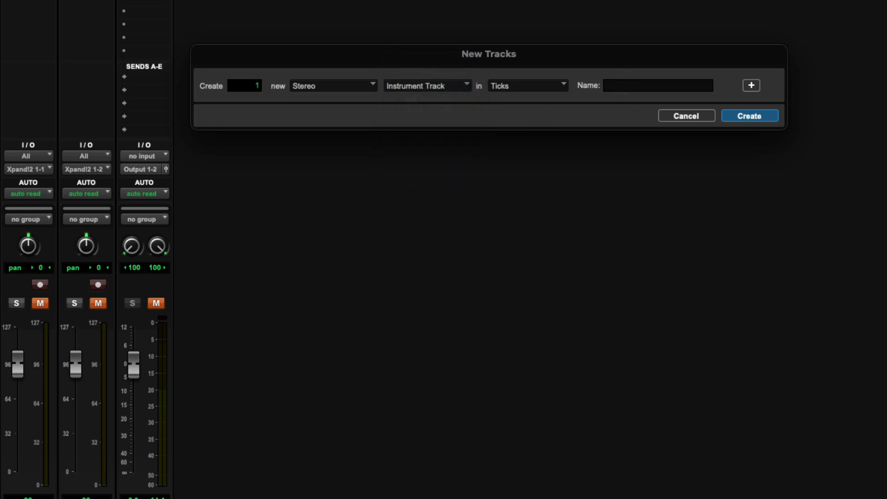
type("Piano")
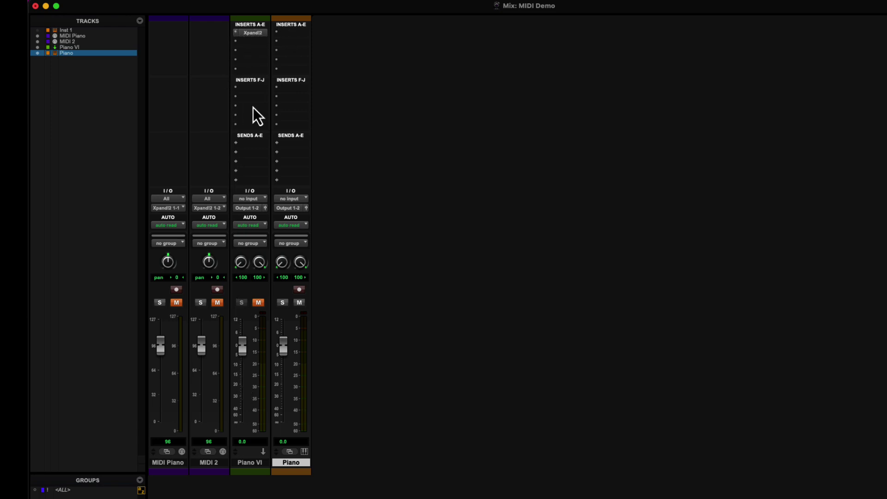
Show the Instruments view in the Mix window via Mix Window Views.
mouse_move(174, 1)
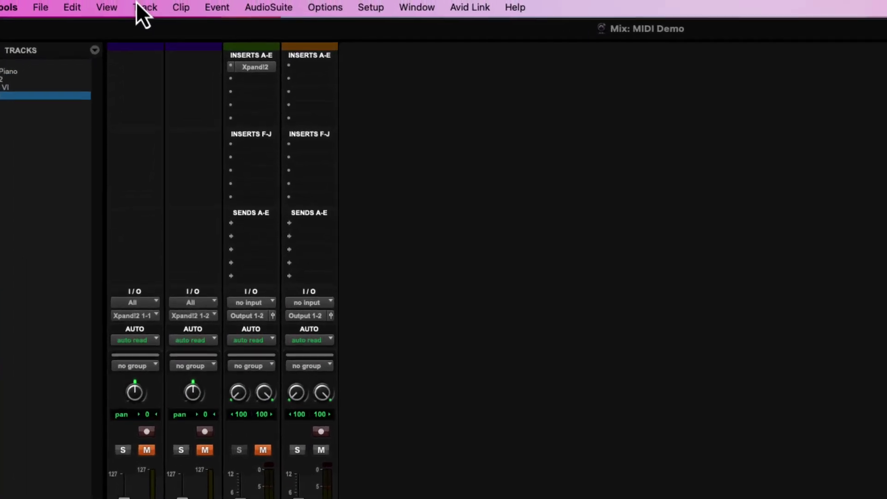
left_click(147, 5)
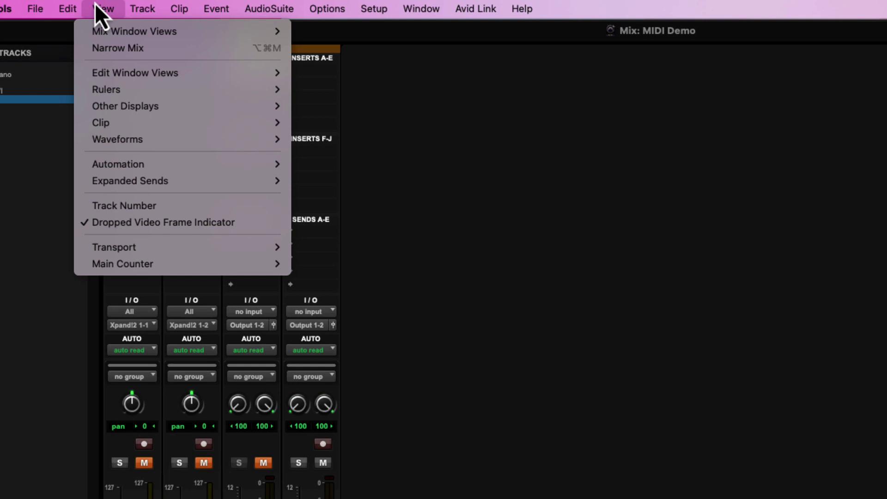
mouse_move(107, 32)
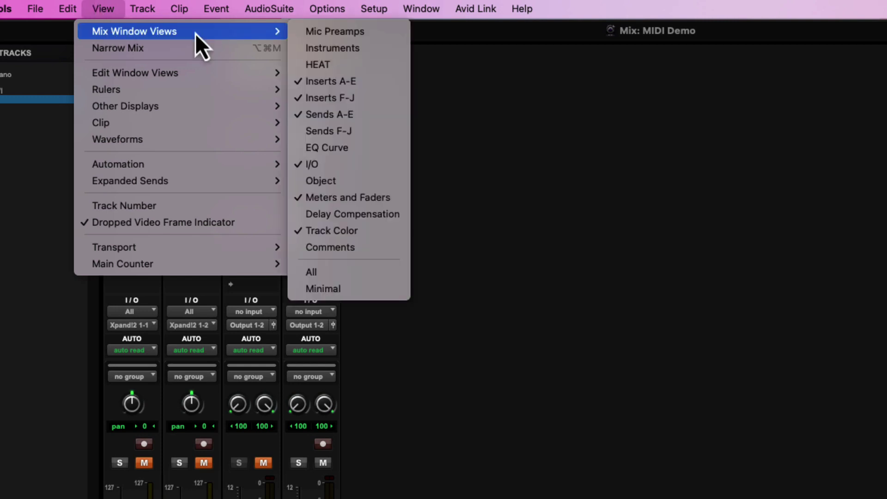
left_click(388, 49)
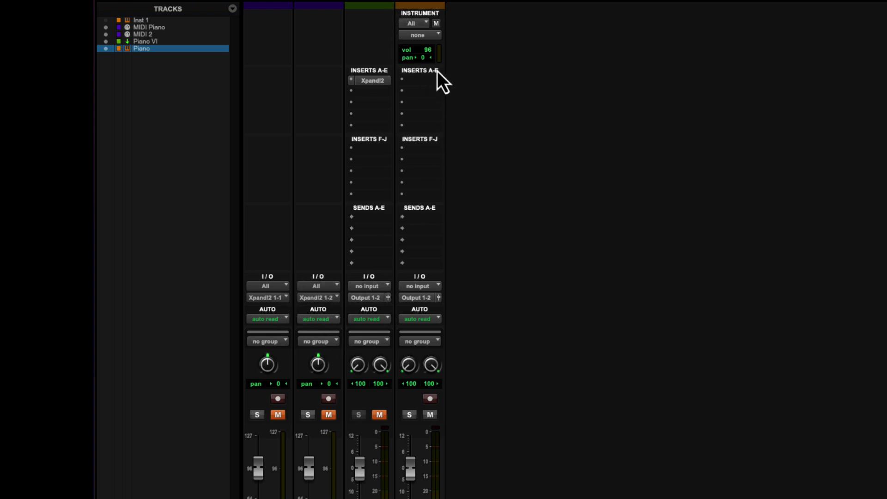
Confirm the Piano strip's MIDI input stays All and its MIDI output stays none.
left_click(422, 25)
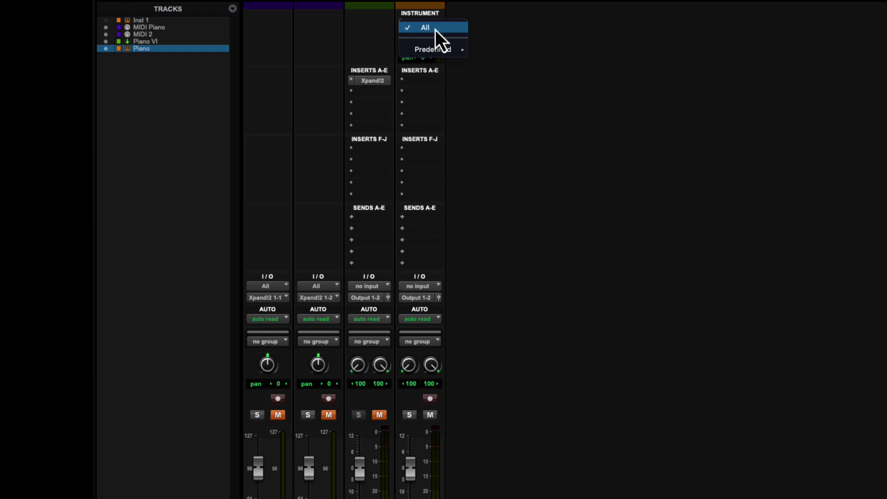
left_click(445, 29)
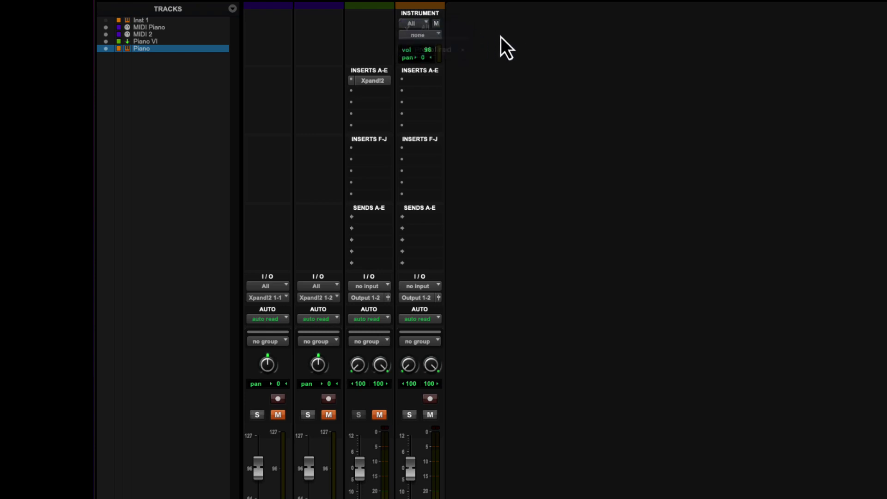
left_click(431, 38)
left_click(691, 93)
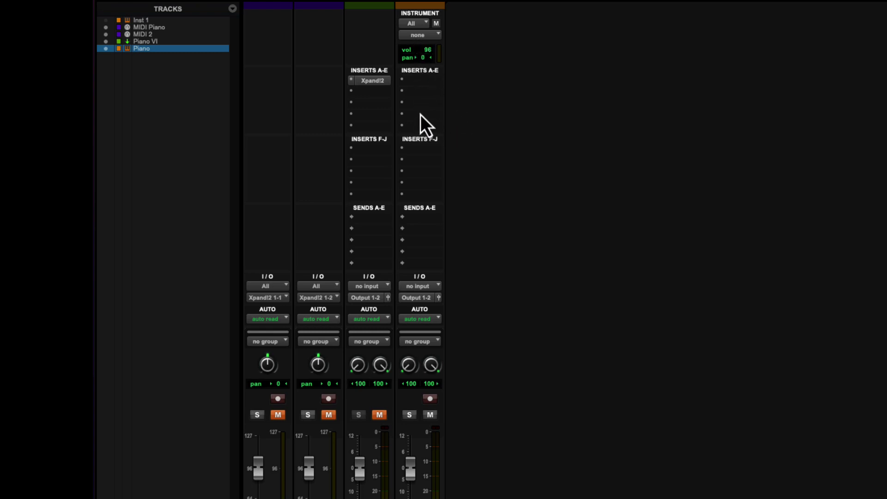
Load the Mini Grand (stereo) instrument on Piano's first insert, then bring the Edit window forward.
left_click(422, 81)
mouse_move(462, 81)
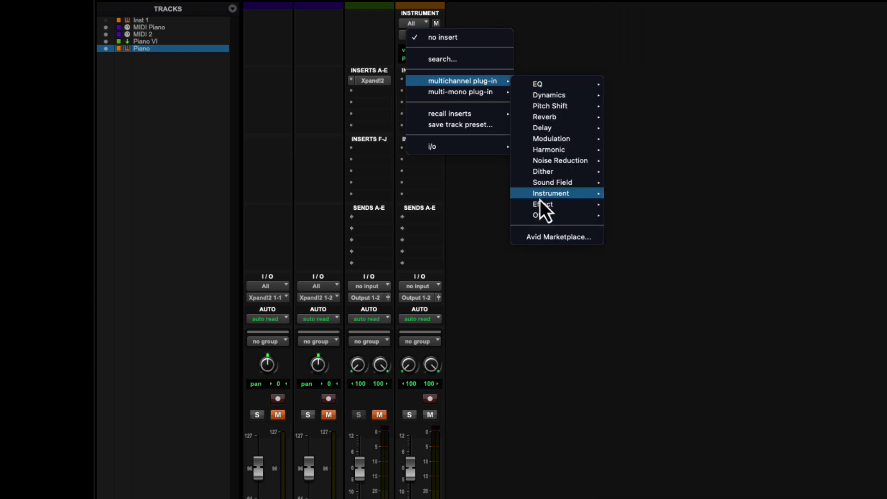
mouse_move(541, 196)
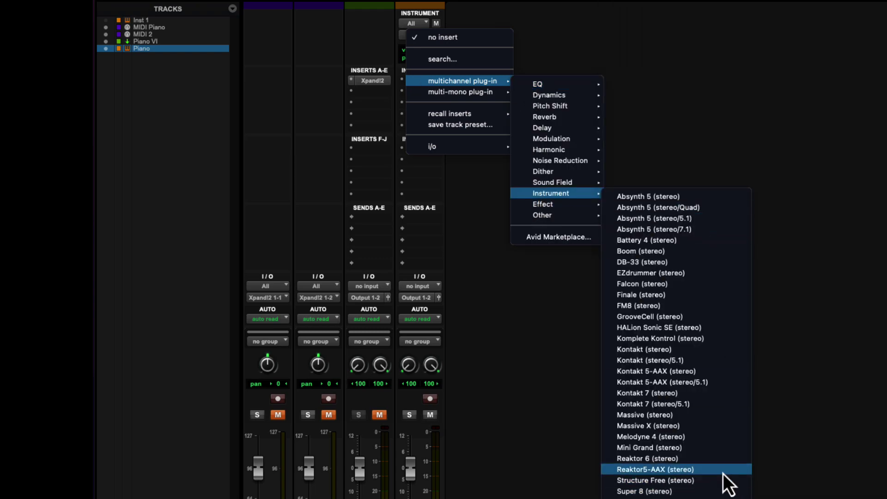
left_click(697, 448)
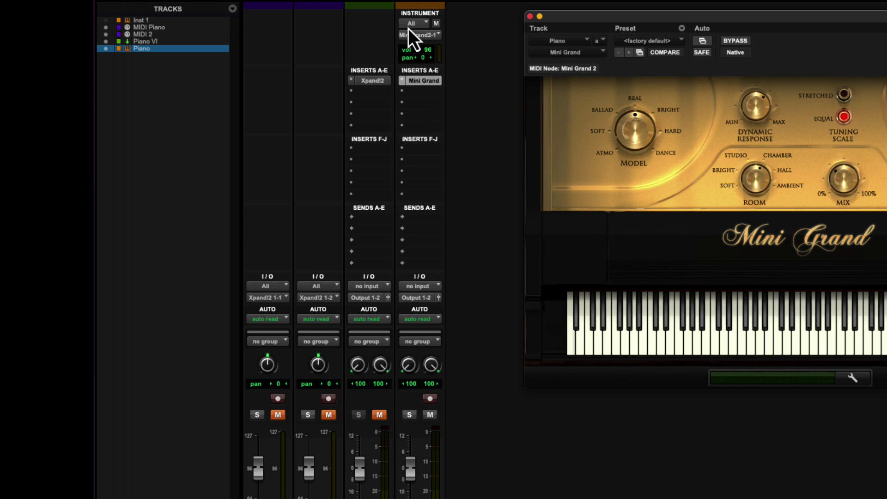
left_click(462, 256)
Move the Mini Grand window aside and Option-drag a copy of MIDI-01 onto the Piano track.
key("super+equal")
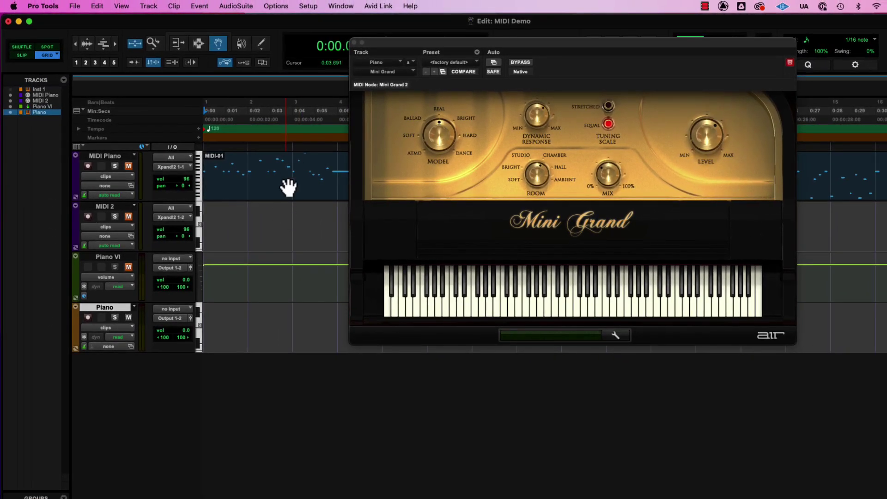
left_click(289, 180)
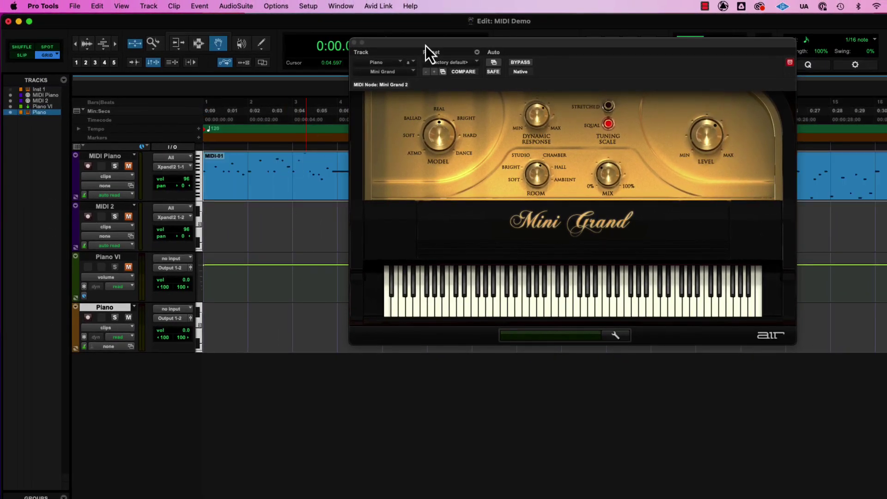
left_click_drag(426, 46, 717, 56)
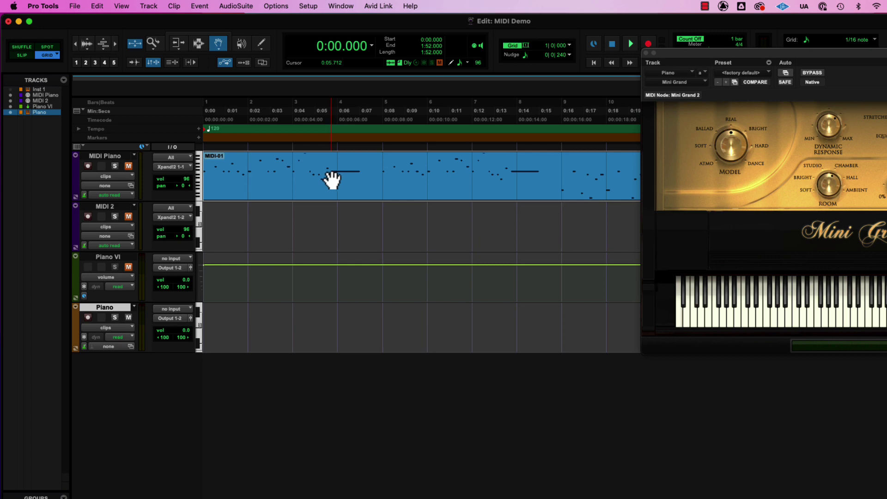
left_click_drag(331, 182, 311, 332)
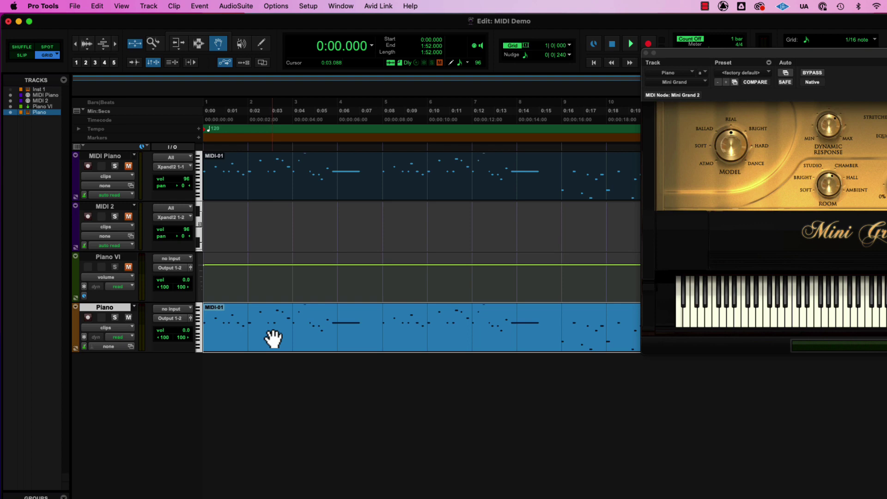
Toggle between the Mix and Edit windows with Cmd+=, stop playback, and return to the mixer.
key("super+equal")
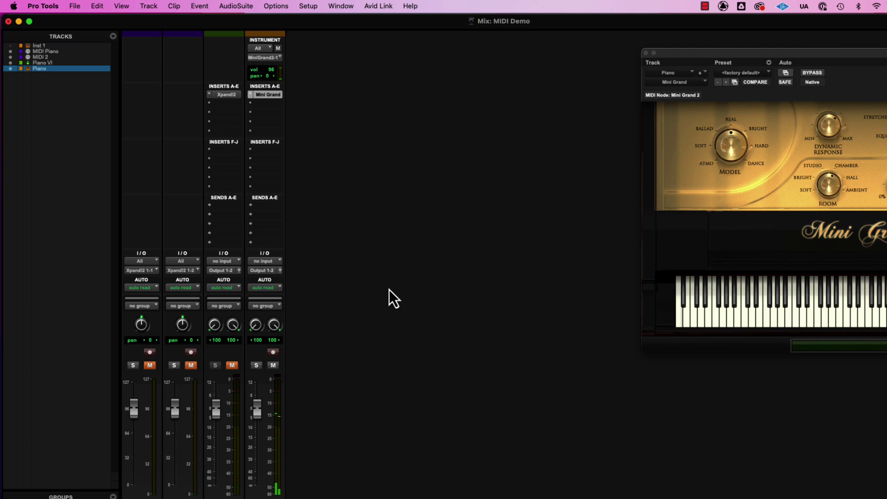
key("super+equal")
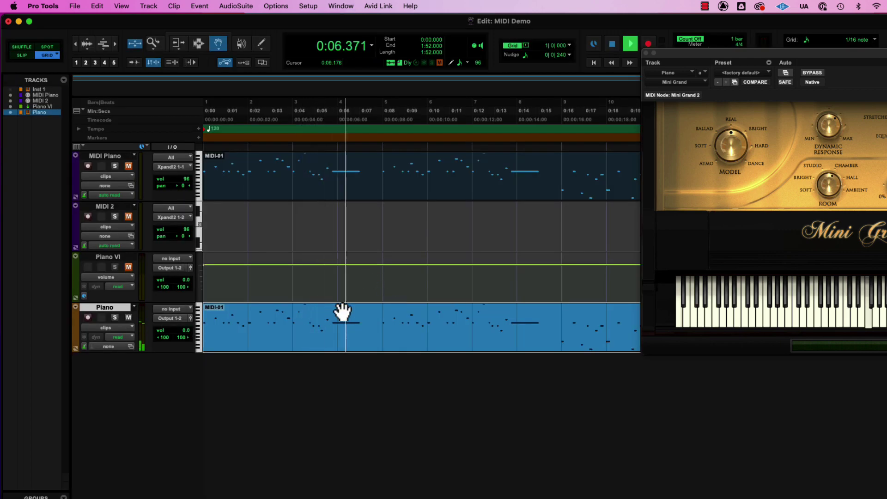
key("space")
key("super+equal")
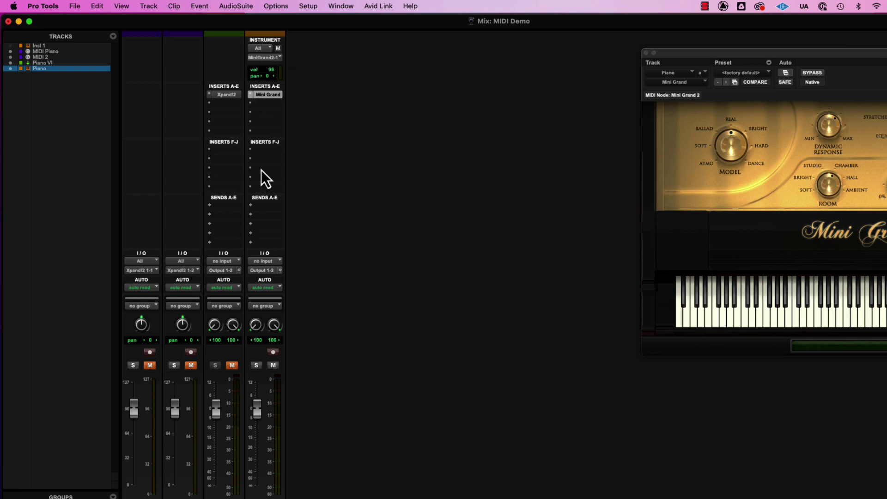
Replace Mini Grand on Piano's insert A with Xpand!2 (stereo) and reposition its window.
left_click(250, 95)
mouse_move(257, 97)
mouse_move(367, 185)
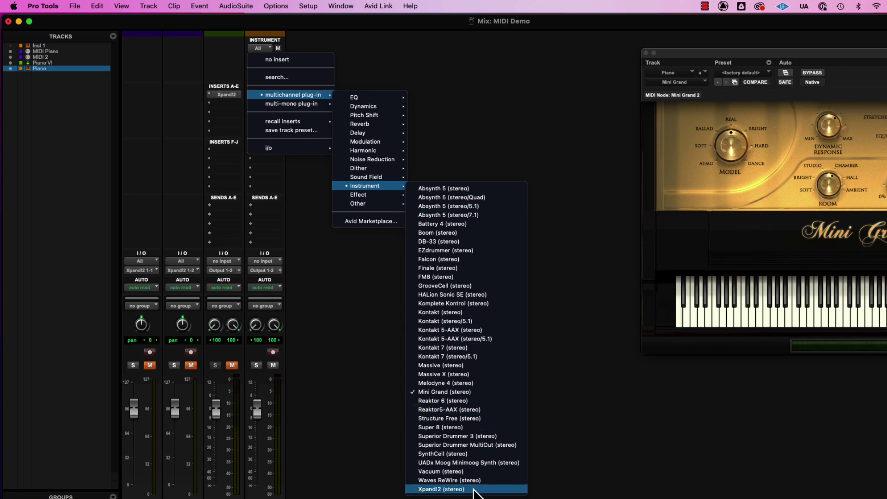
left_click(474, 489)
left_click_drag(741, 54, 410, 49)
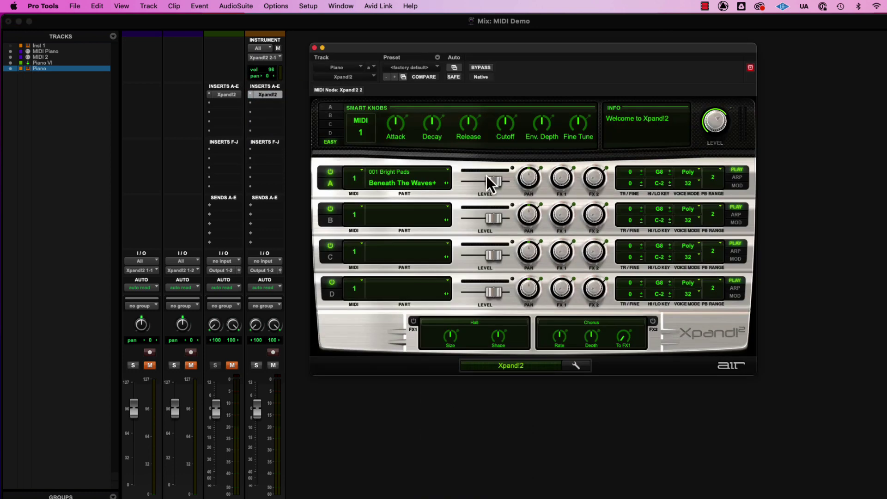
Load the +13 Eurodance preset in Xpand!2 and shift the window further right.
left_click(418, 68)
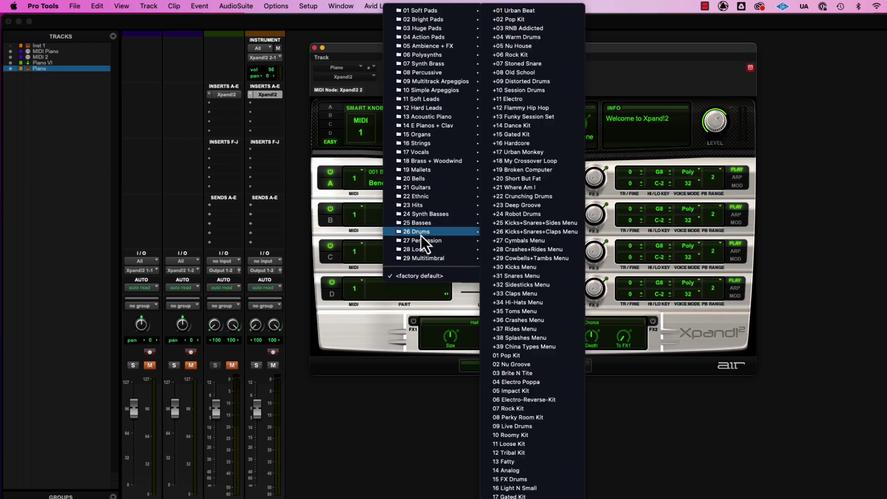
mouse_move(433, 216)
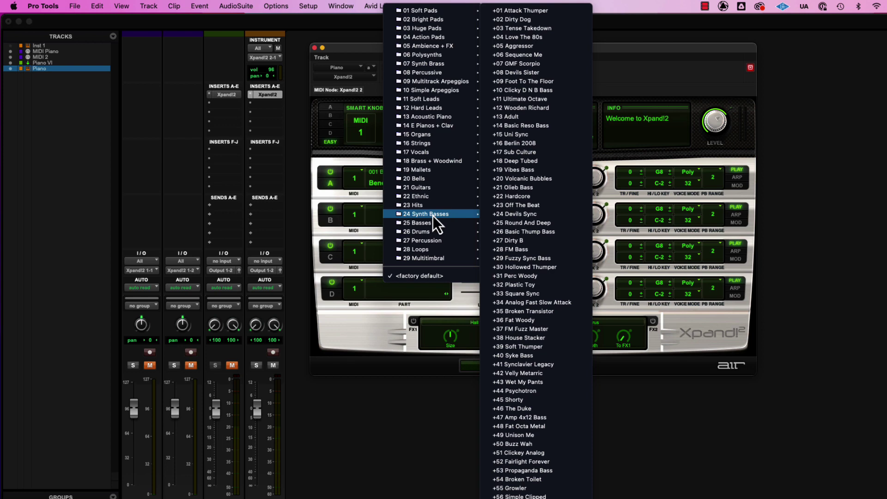
mouse_move(446, 133)
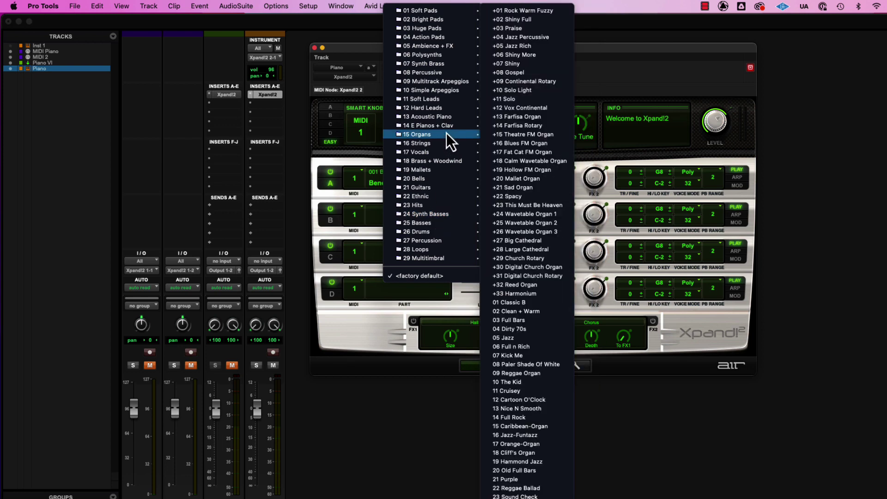
mouse_move(442, 101)
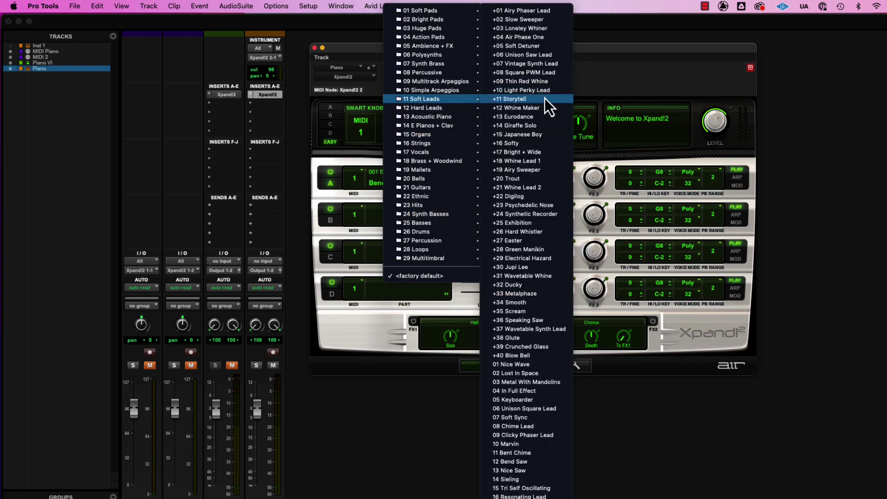
left_click(541, 117)
left_click_drag(517, 48, 685, 48)
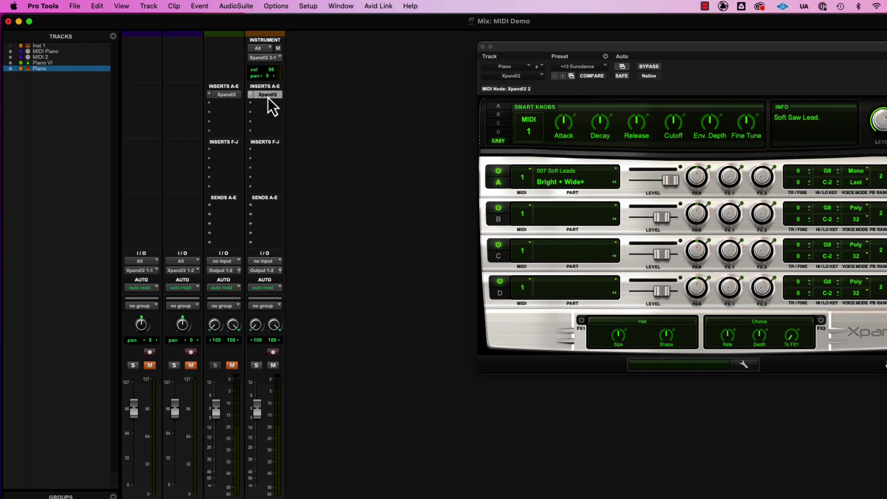
Reopen the Xpand!2 preset list to pick the +01 Attack Thumper synth-bass preset.
left_click(575, 67)
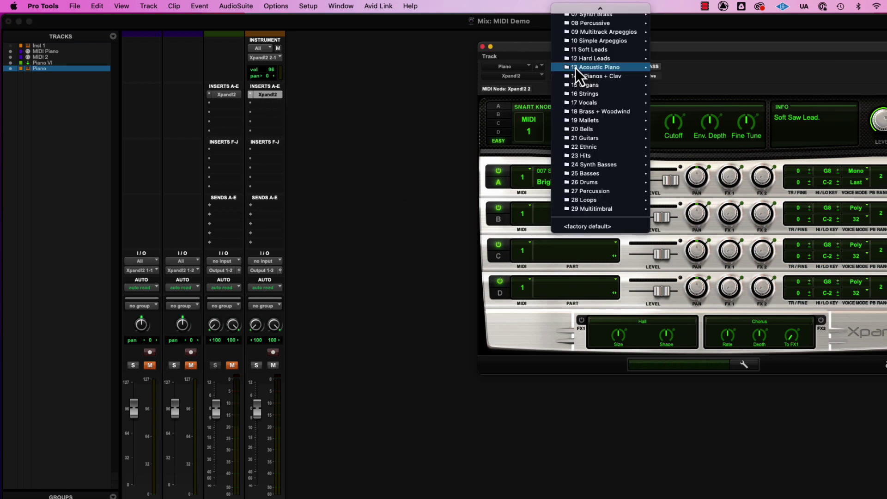
mouse_move(578, 68)
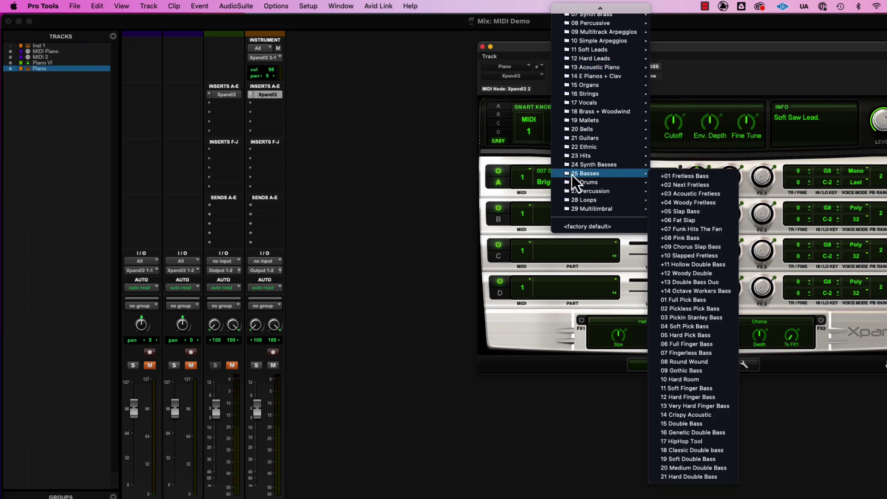
mouse_move(581, 175)
mouse_move(623, 167)
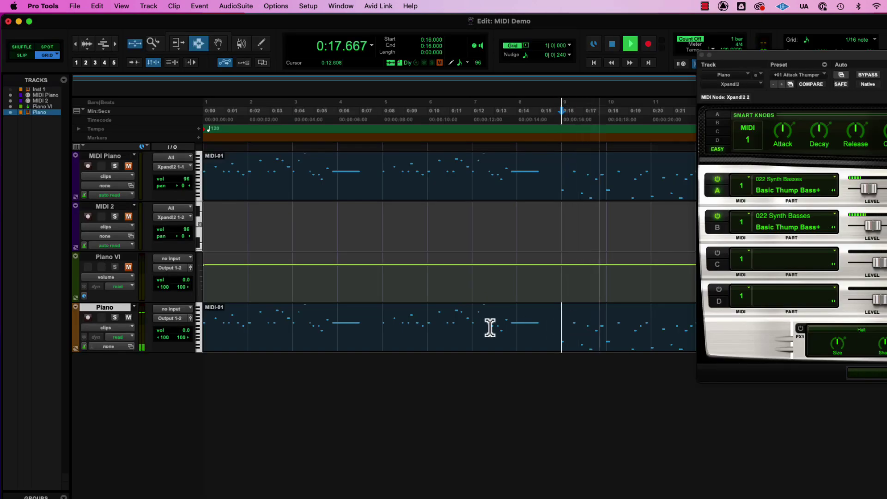
Reposition the Xpand!2 window to show its full panel, stop playback, and switch to the Mix window.
left_click_drag(778, 56, 551, 30)
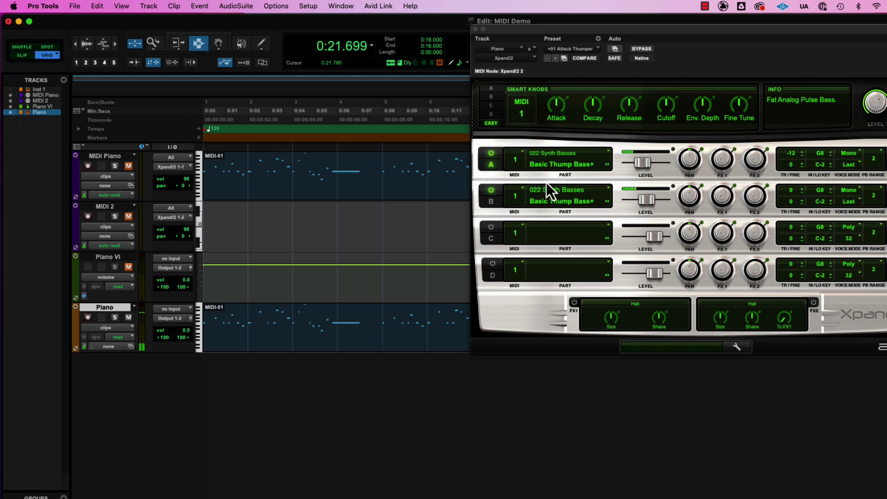
key("space")
left_click_drag(505, 35, 540, 47)
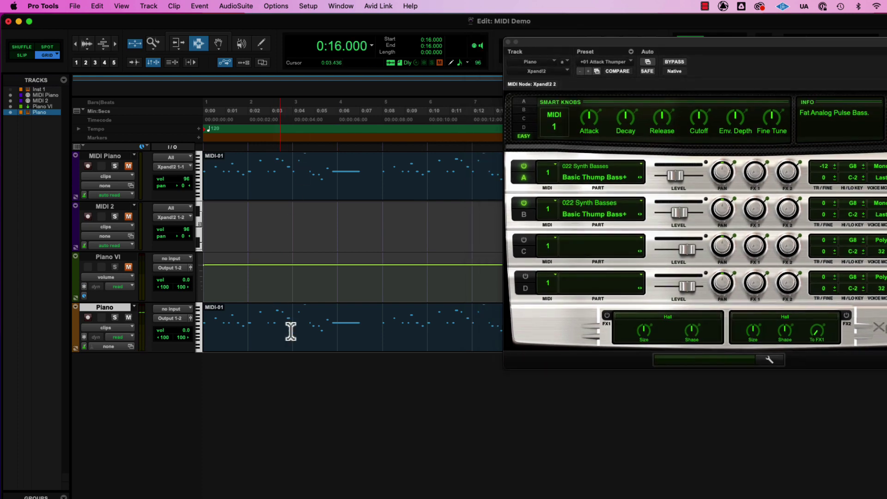
key("super+equal")
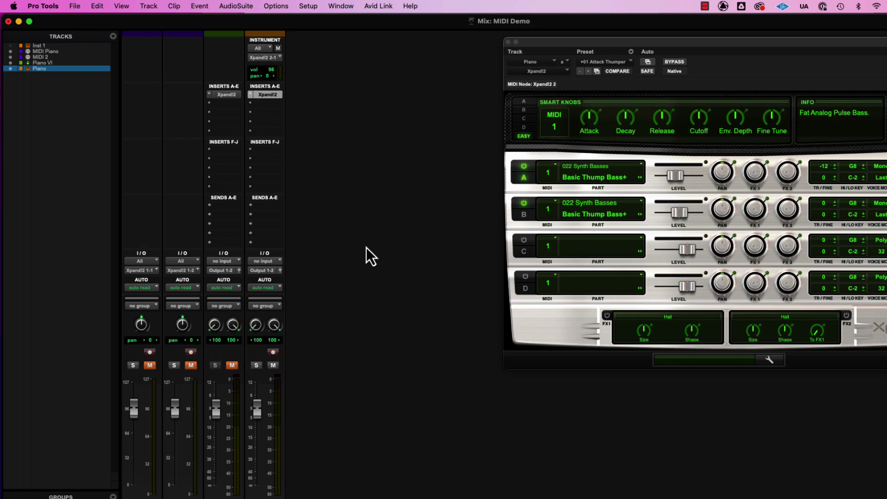
left_click(273, 353)
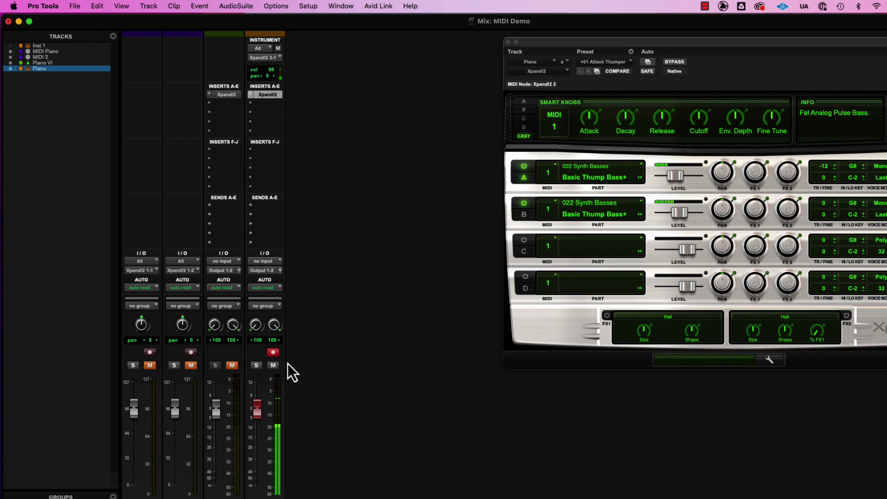
left_click(267, 49)
mouse_move(291, 70)
mouse_move(349, 77)
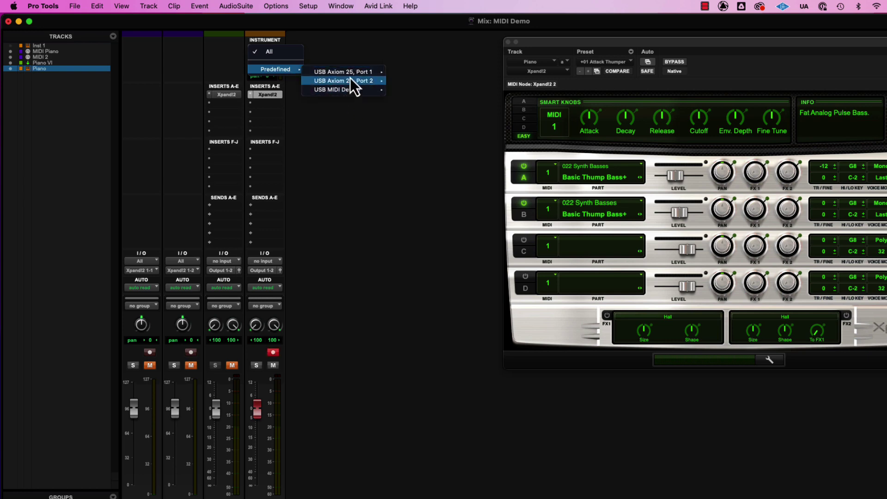
mouse_move(342, 95)
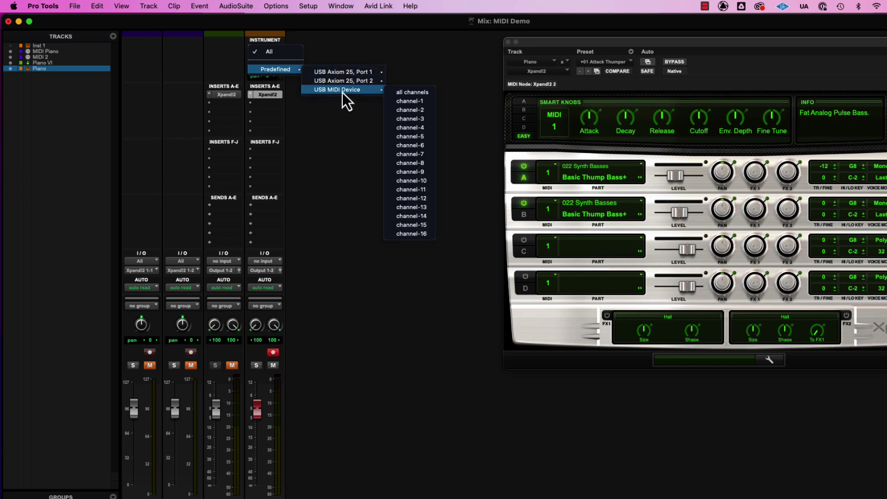
left_click(340, 128)
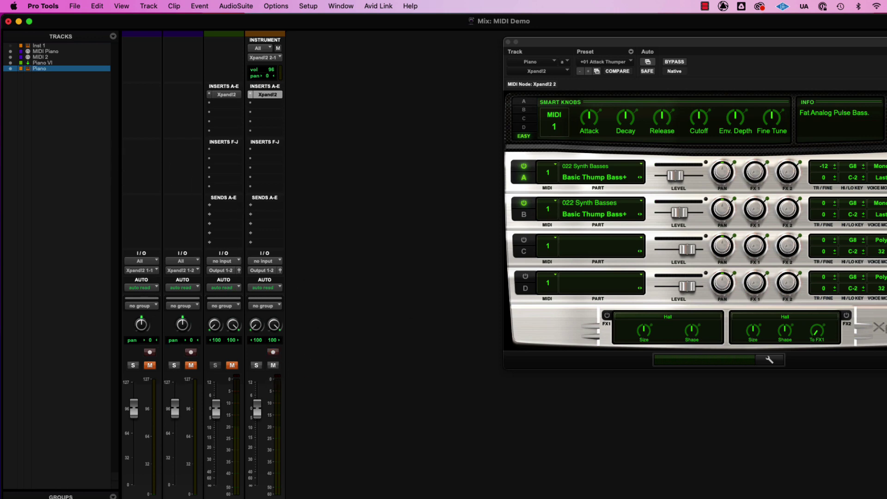
Delete the MIDI 2 track, record-arm MIDI Piano, and open Piano VI's Xpand!2 insert.
right_click(184, 490)
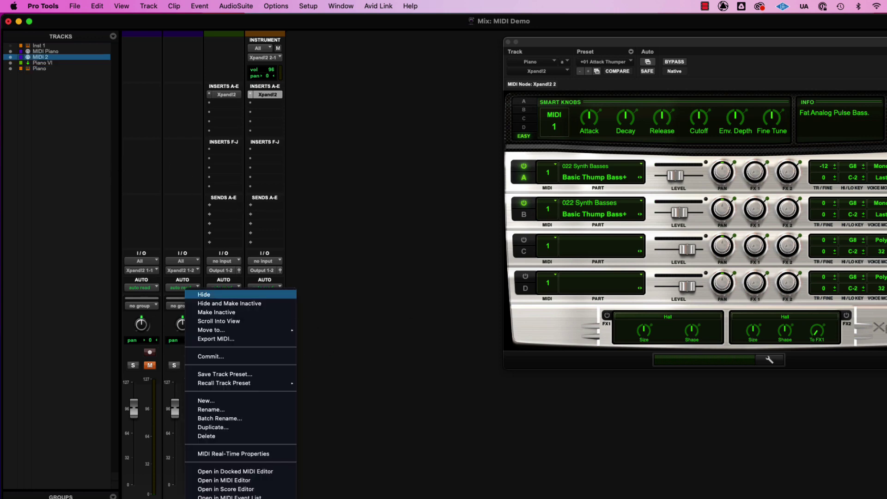
left_click(240, 435)
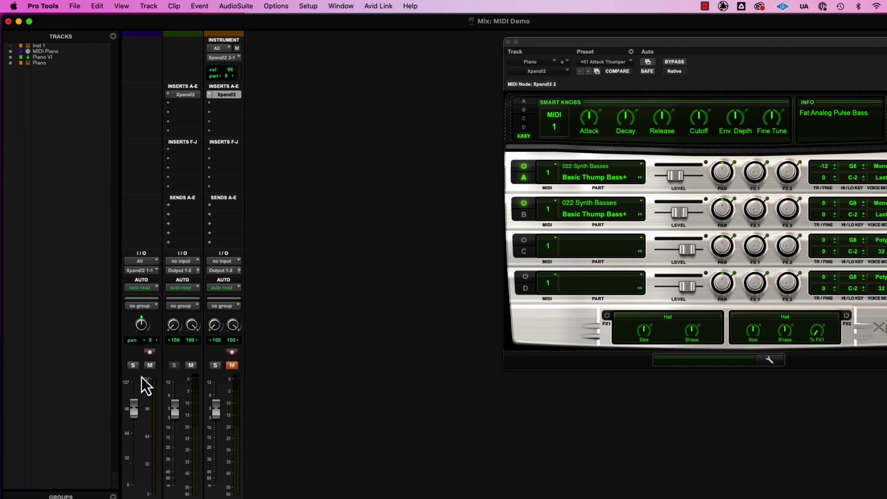
left_click(148, 354)
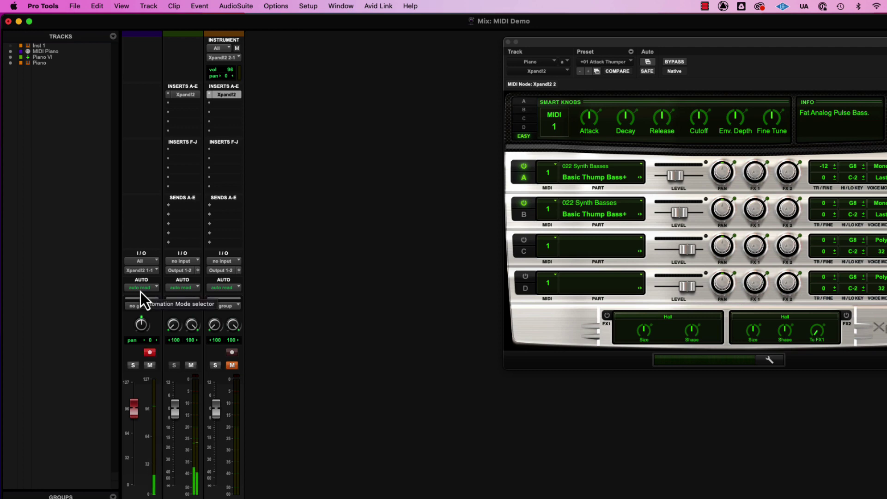
left_click(183, 94)
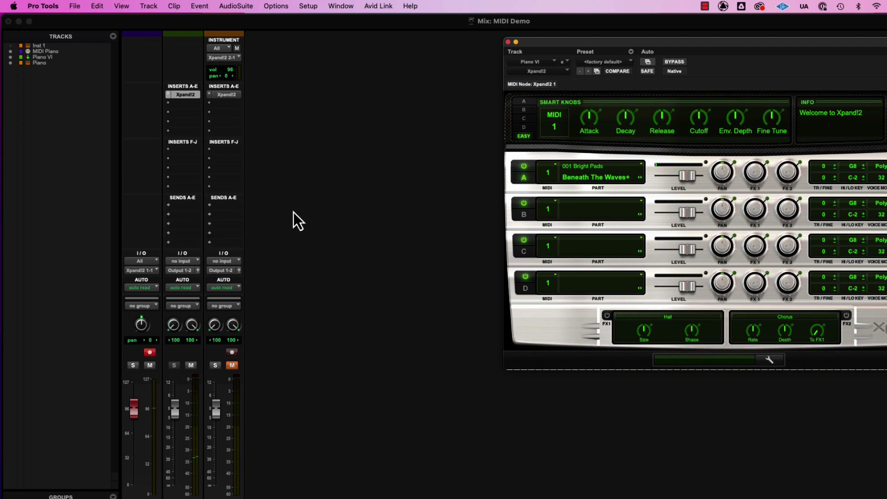
Close the Xpand!2 plug-in window with its red close button.
left_click(508, 42)
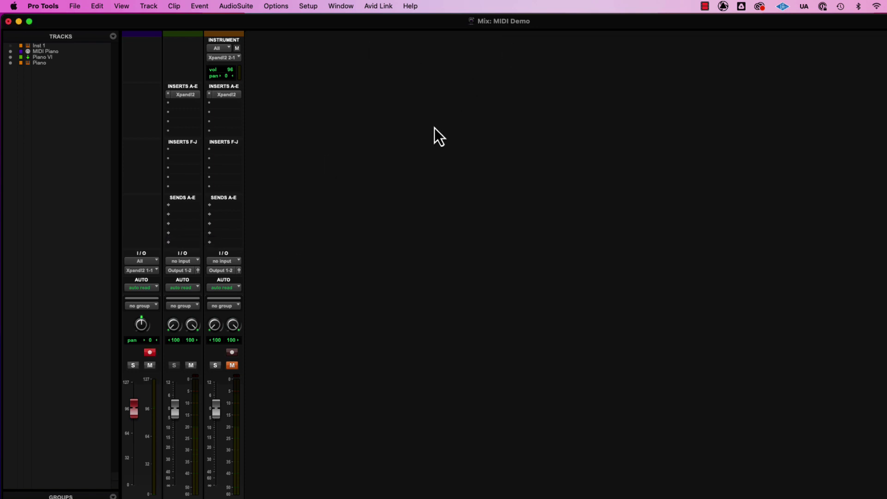